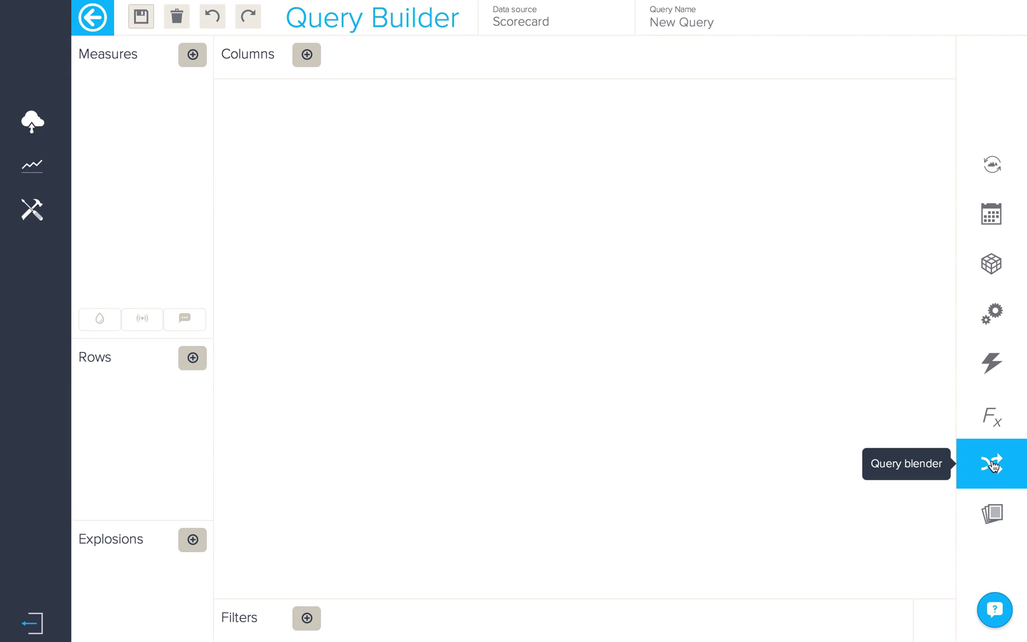
- Add the Targets source to the Query blender and link it to Scorecard
click(991, 465)
click(642, 170)
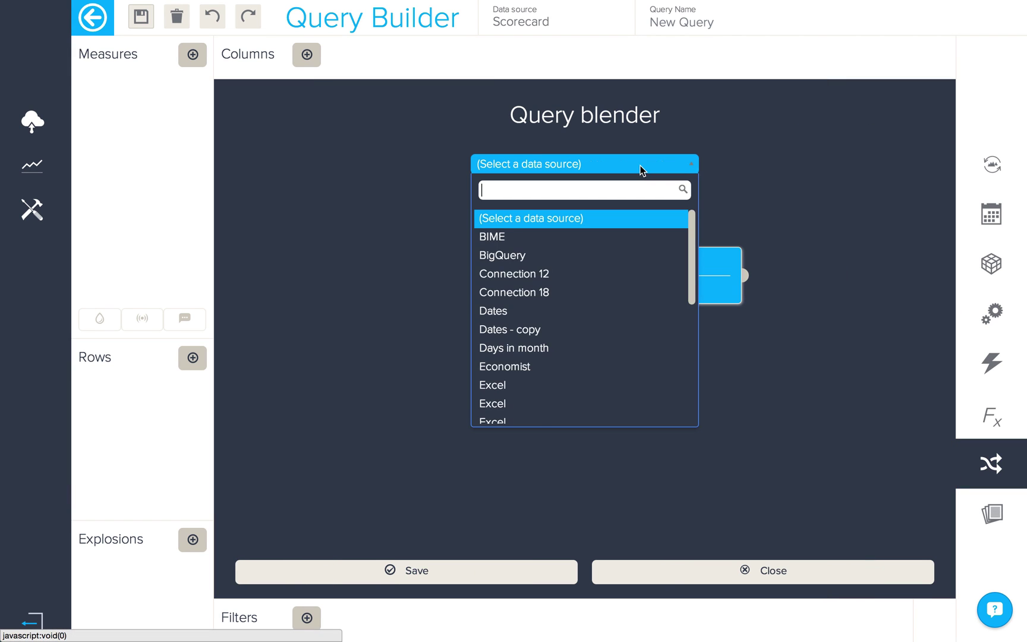
text(tar)
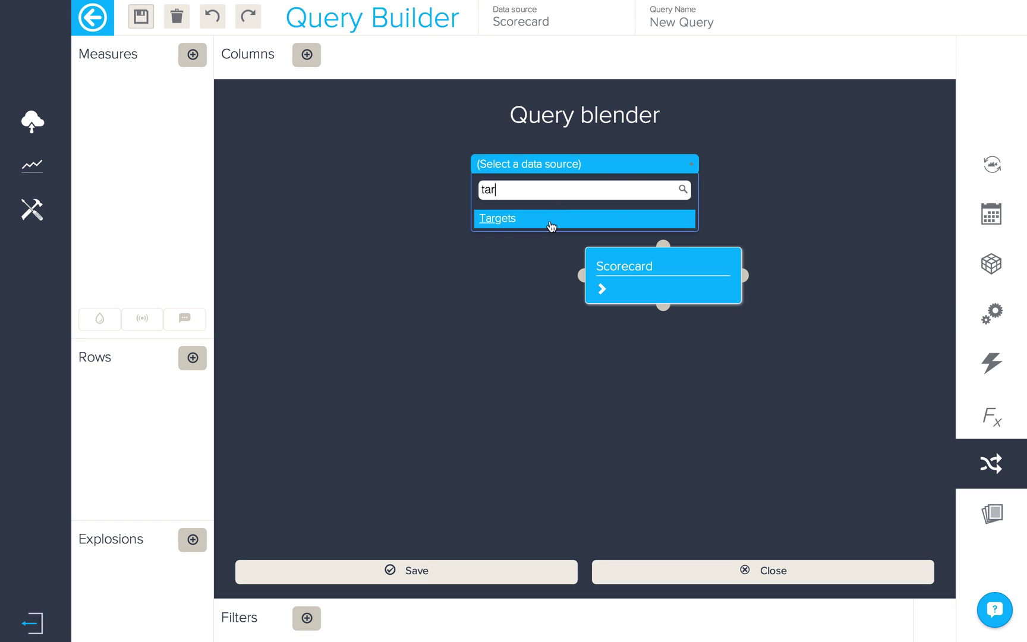
click(548, 220)
drag(366, 207, 585, 275)
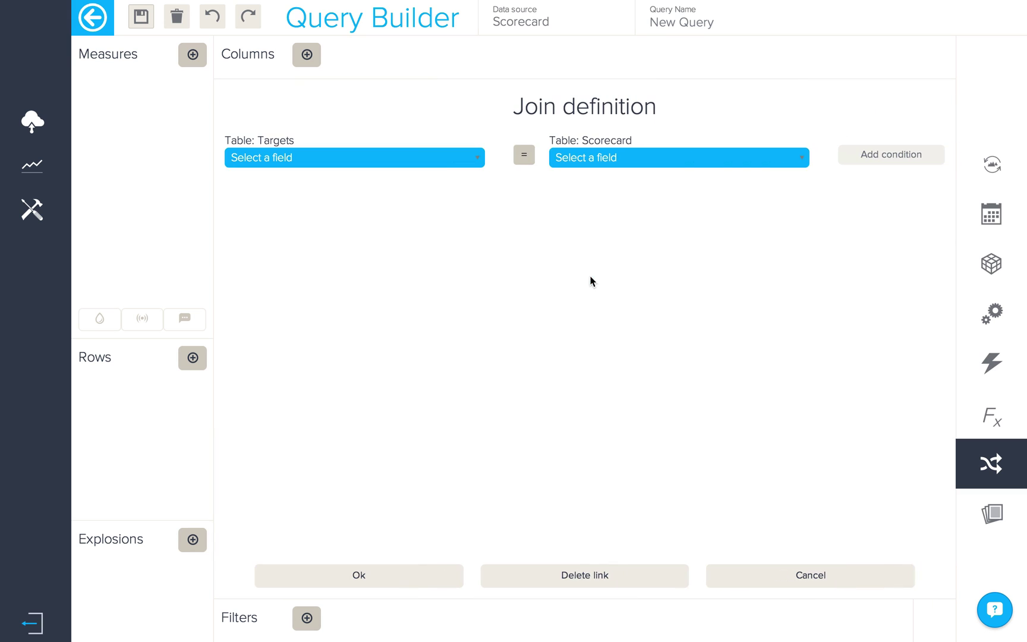
- Join Targets and Scorecard on Month = Month and confirm the join
click(433, 156)
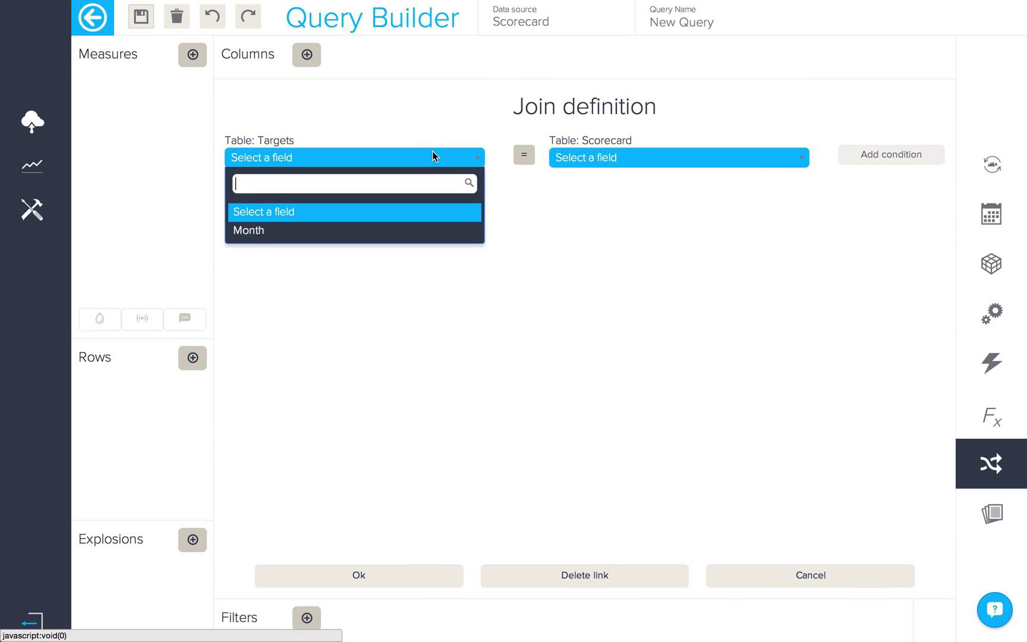
click(406, 238)
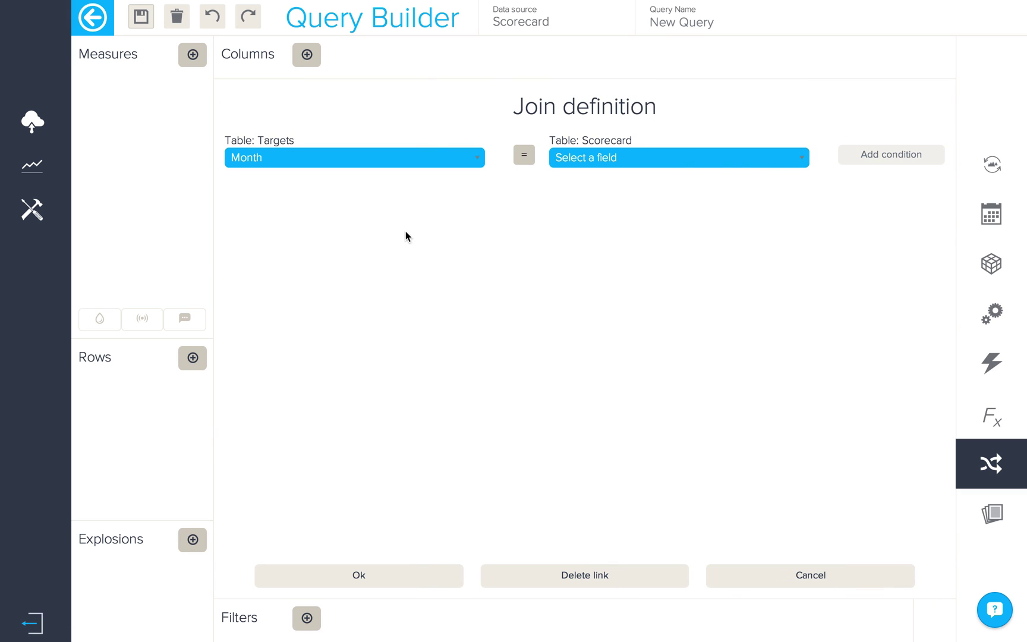
click(598, 169)
text(month)
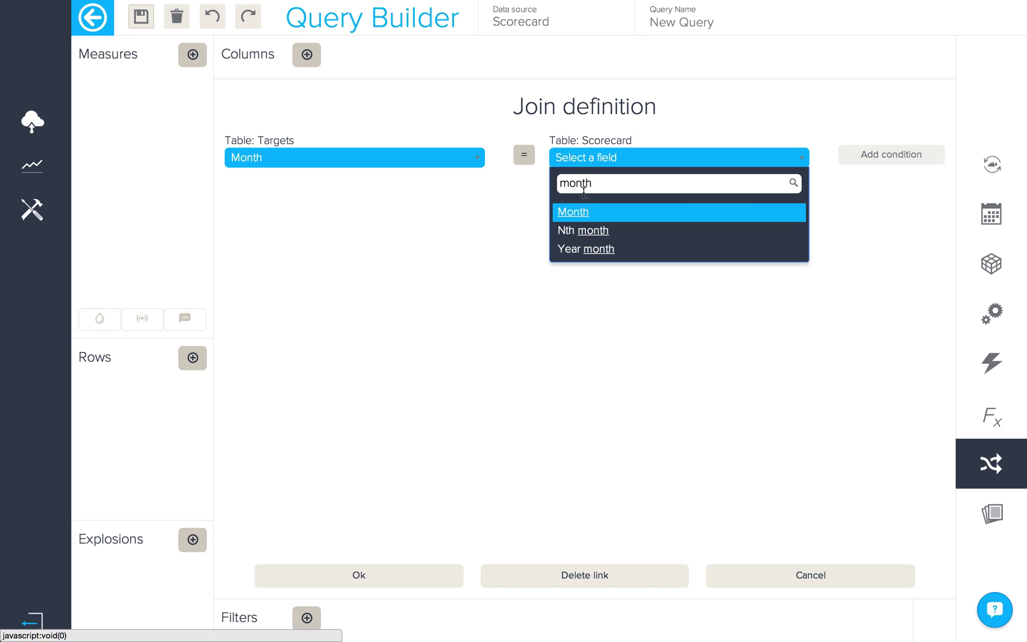
click(576, 215)
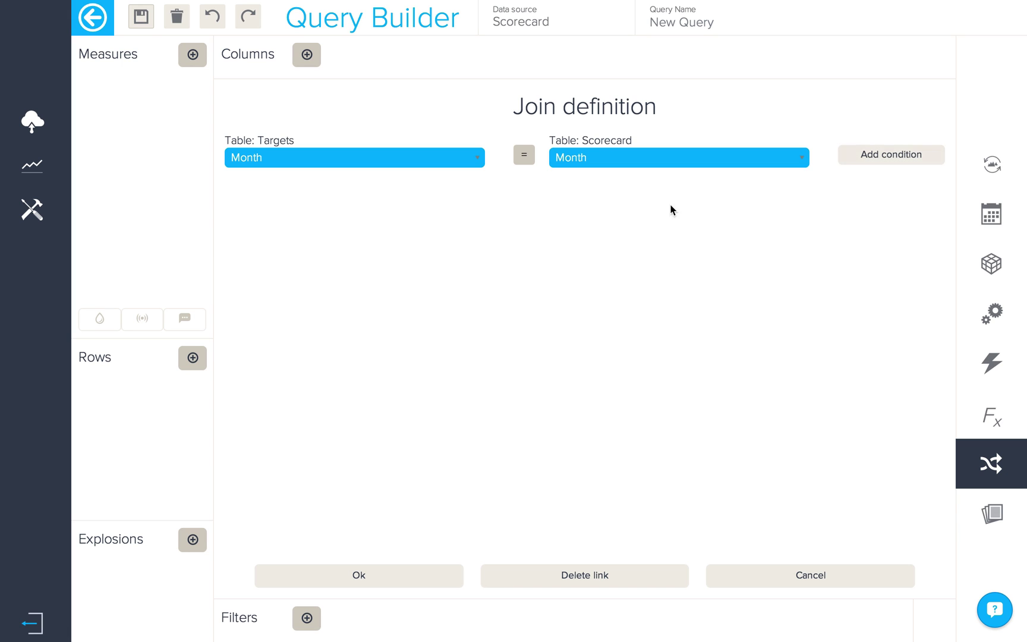
click(870, 157)
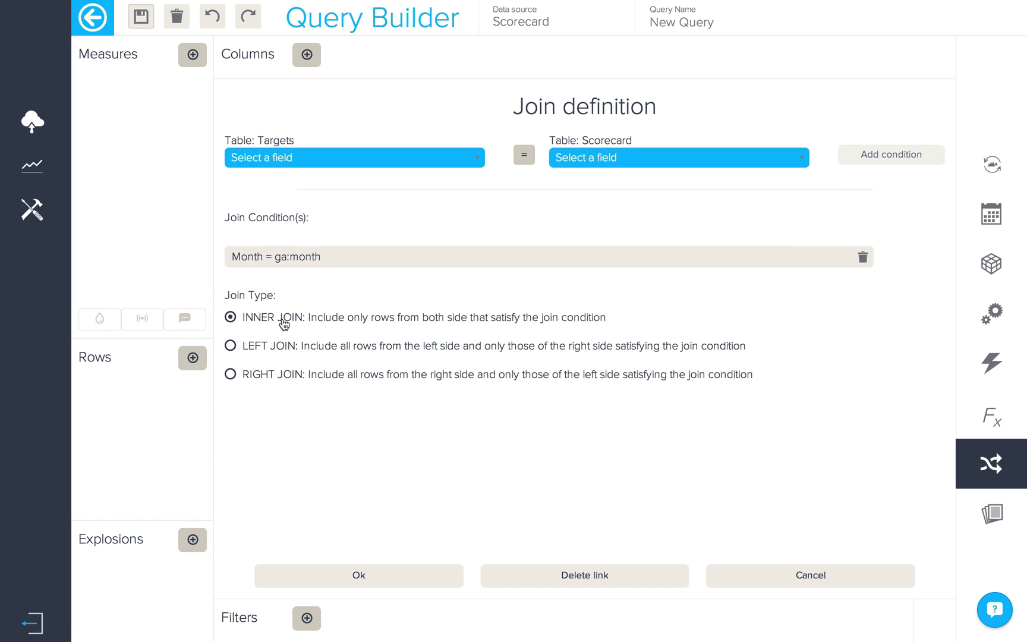
click(338, 583)
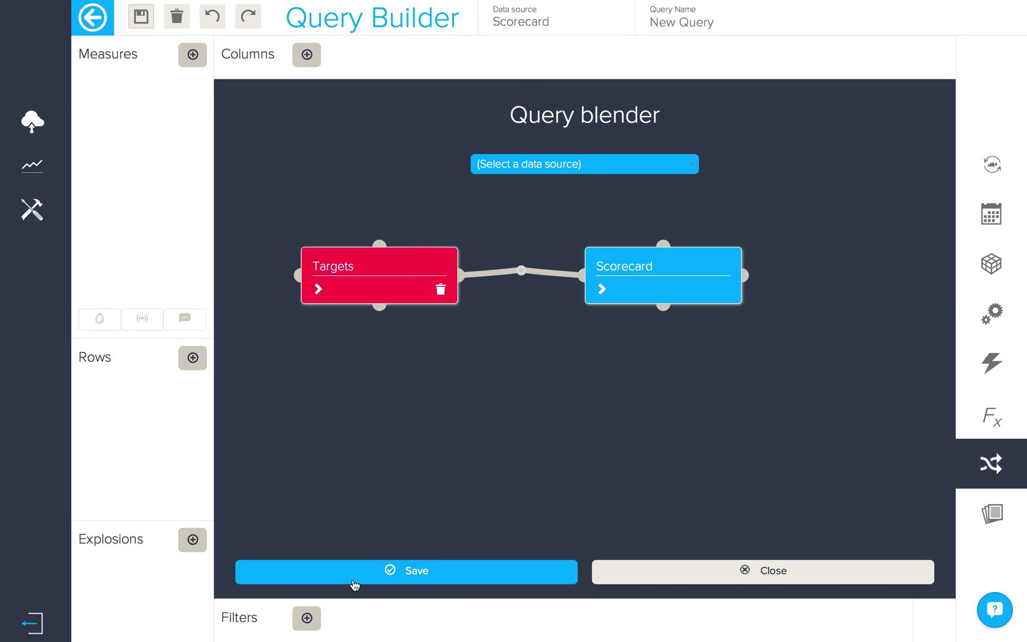
- Save the blend and add SUM(Users) as a measure to the table
click(355, 572)
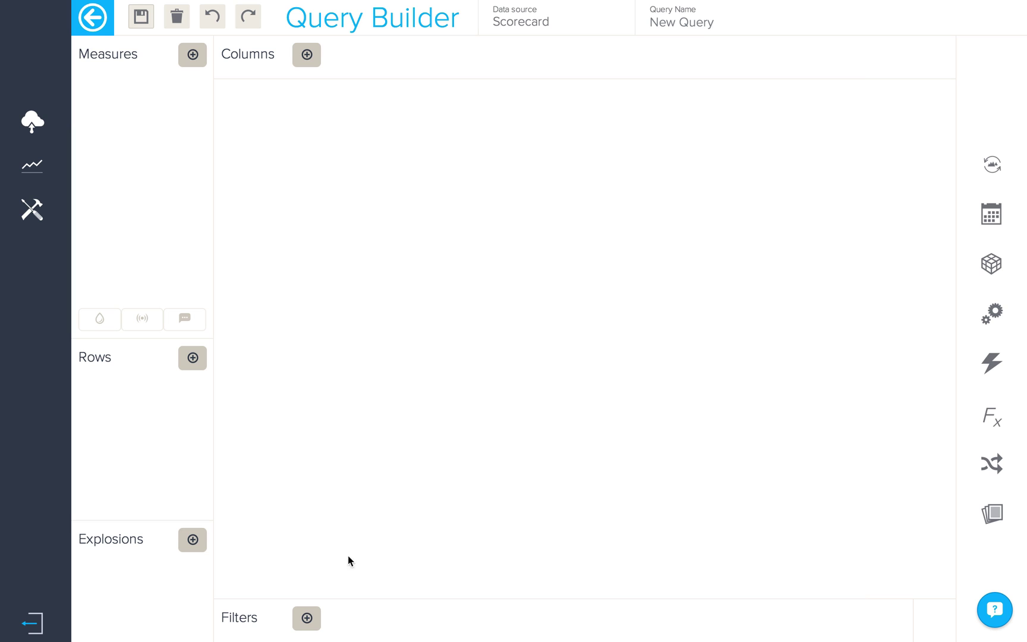
click(191, 64)
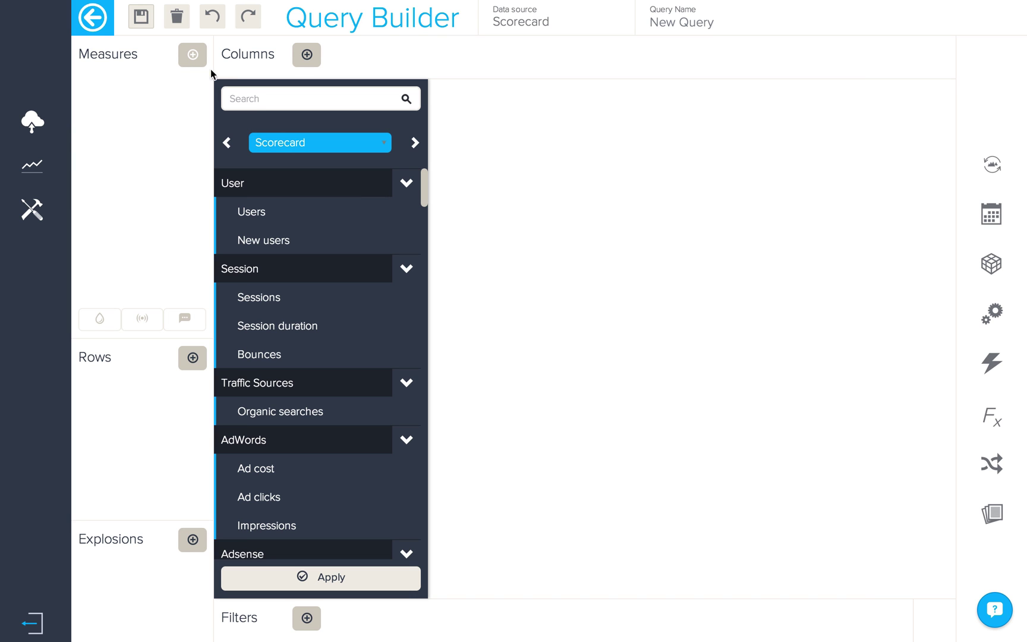
click(414, 143)
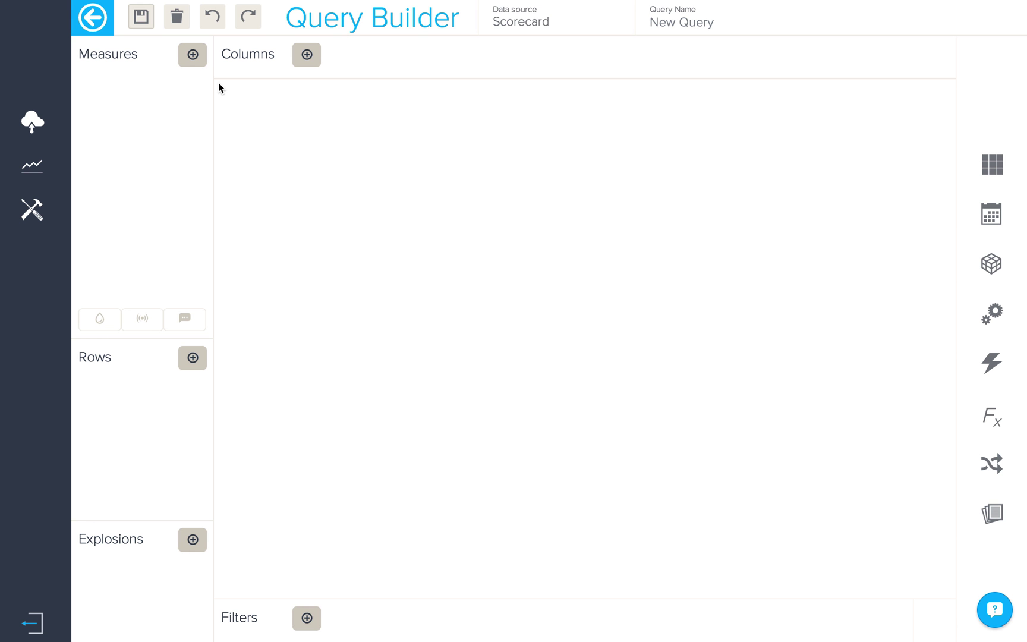
click(189, 55)
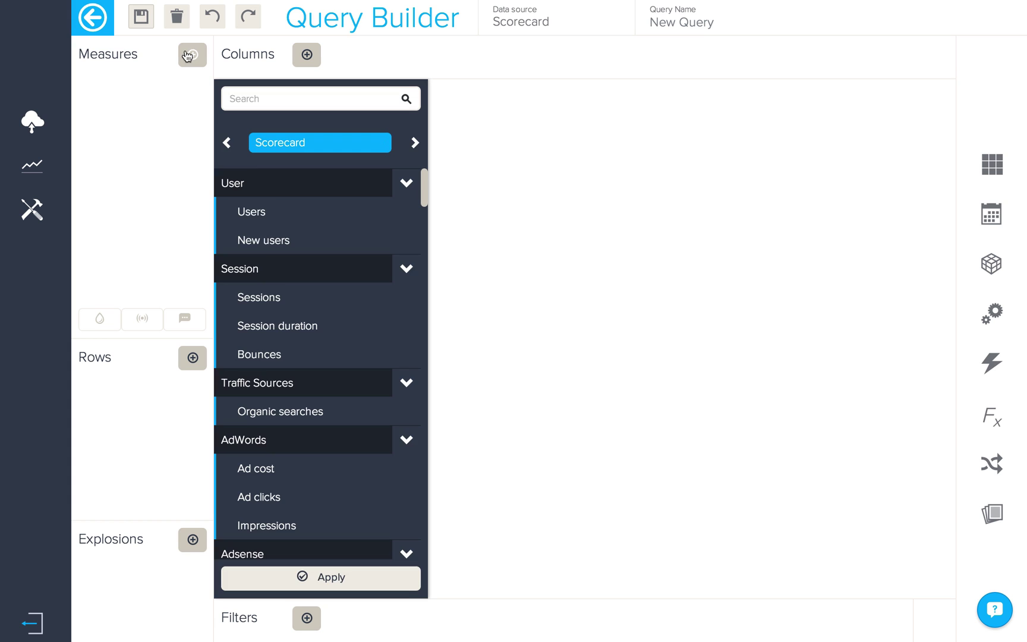
click(256, 212)
click(534, 248)
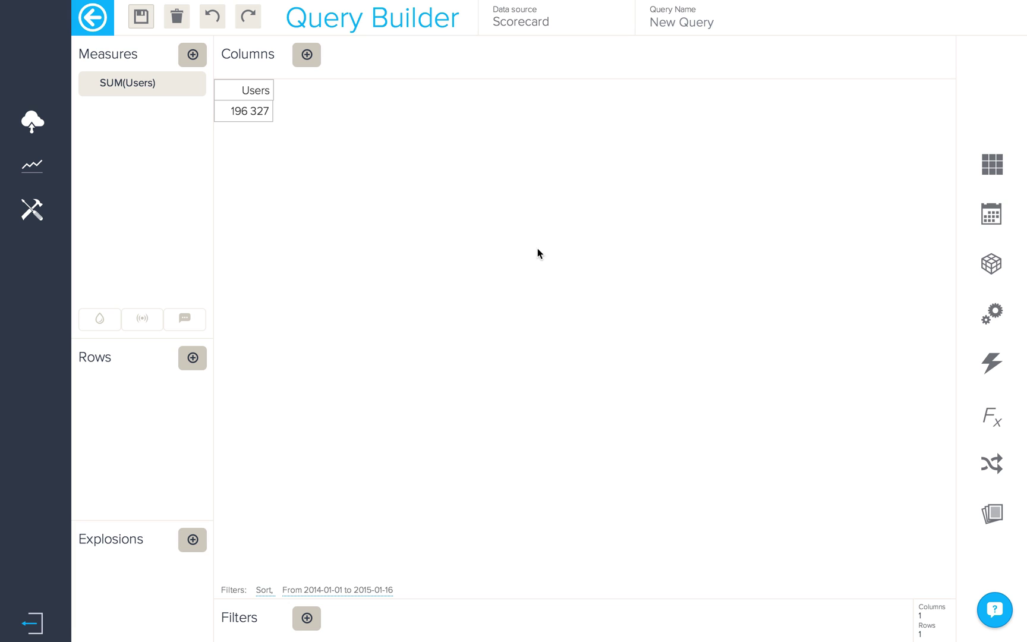
- Set the date period to start This month (2015-01-01 to 2015-01-16), showing 6 748 users
click(991, 229)
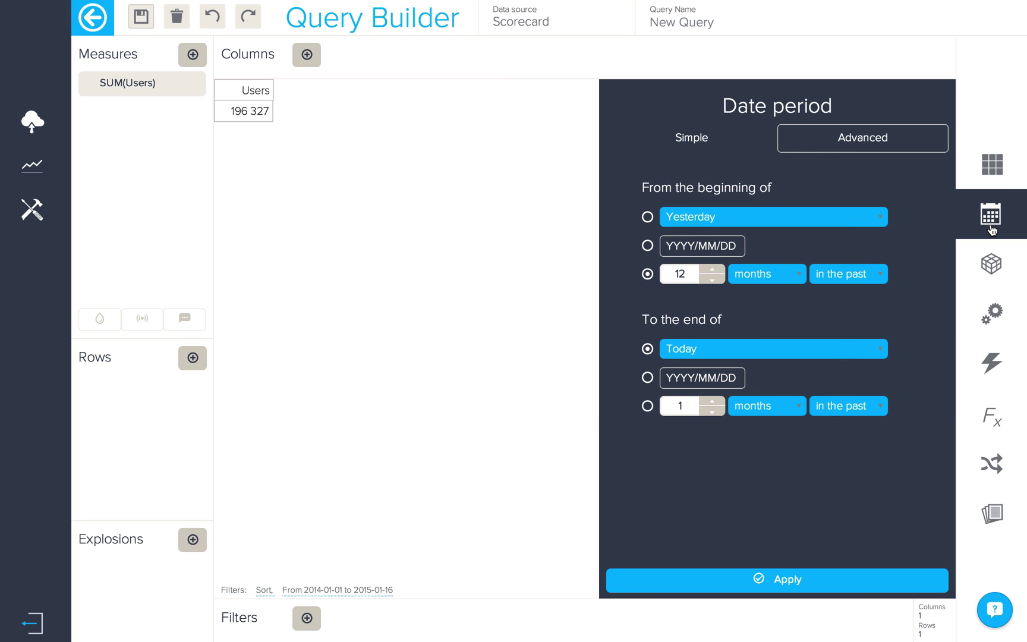
click(780, 215)
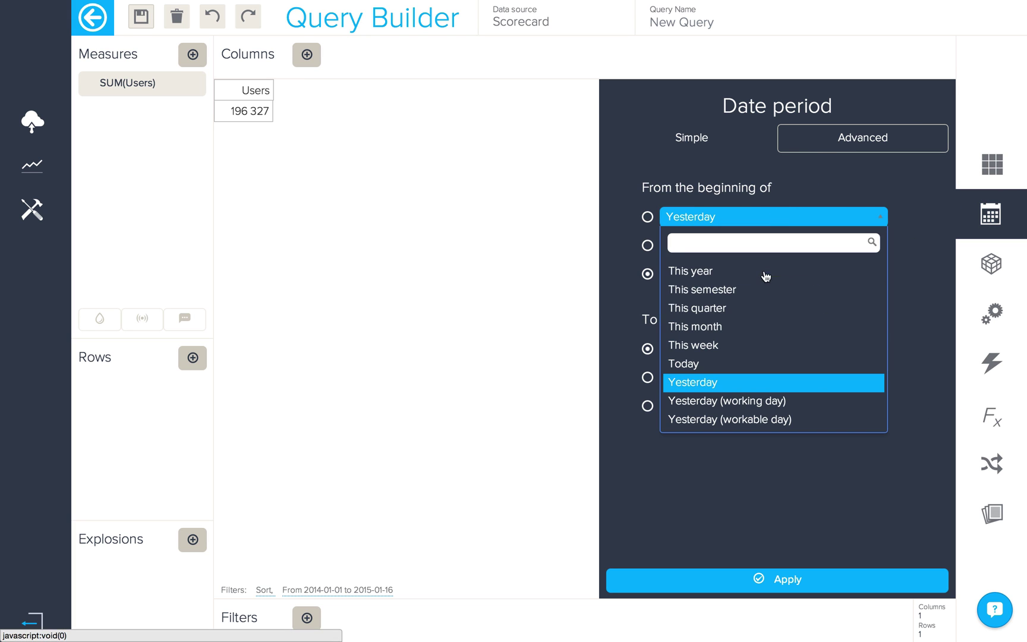
click(761, 329)
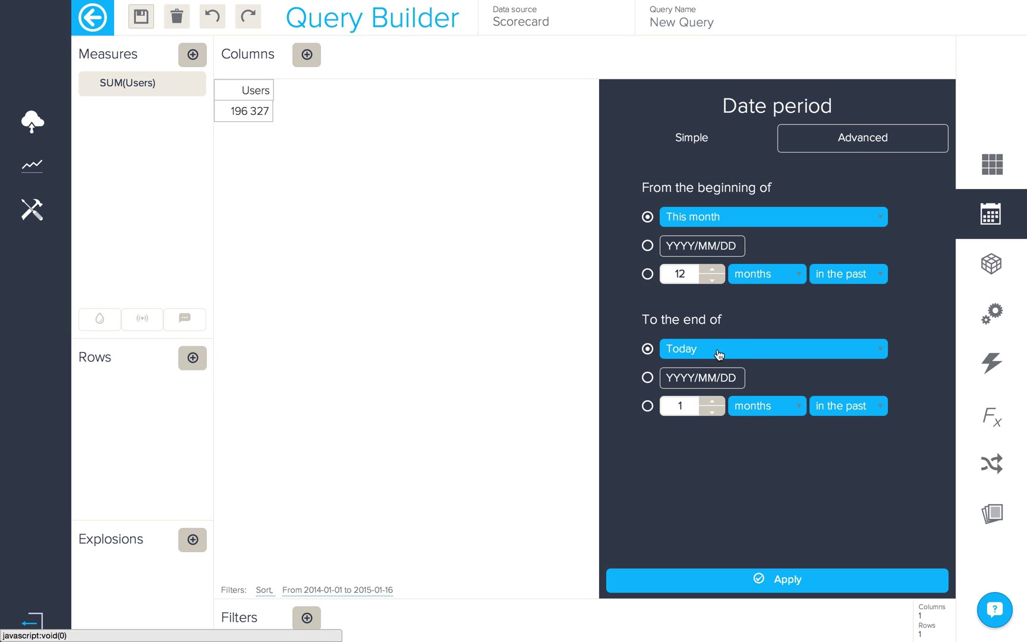
click(743, 586)
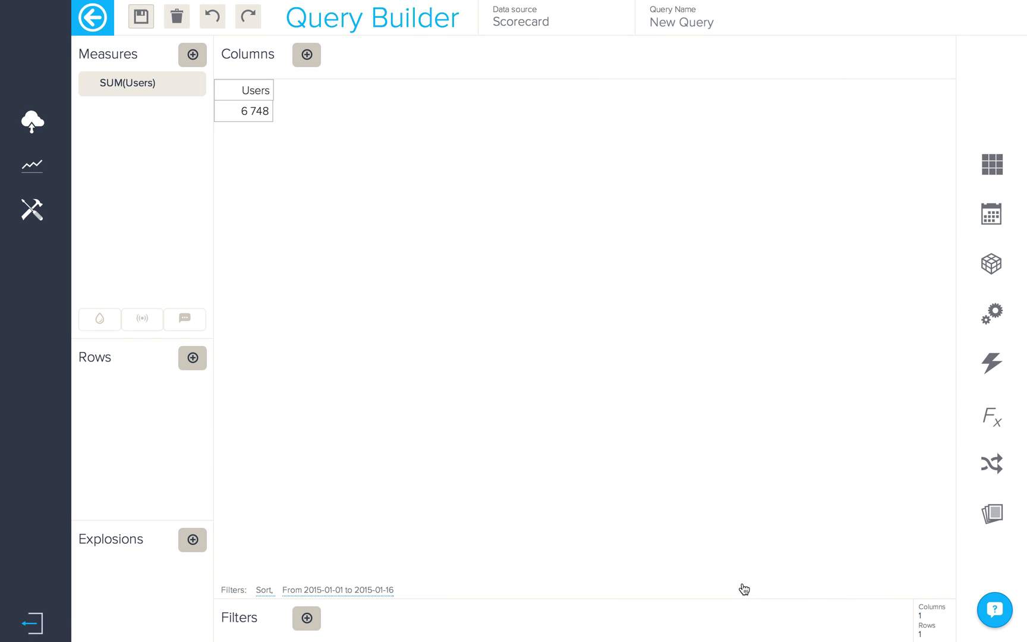
- Create a fixed calculated measure 'Day count' with formula DCOUNT_VALUES([Day])
click(992, 419)
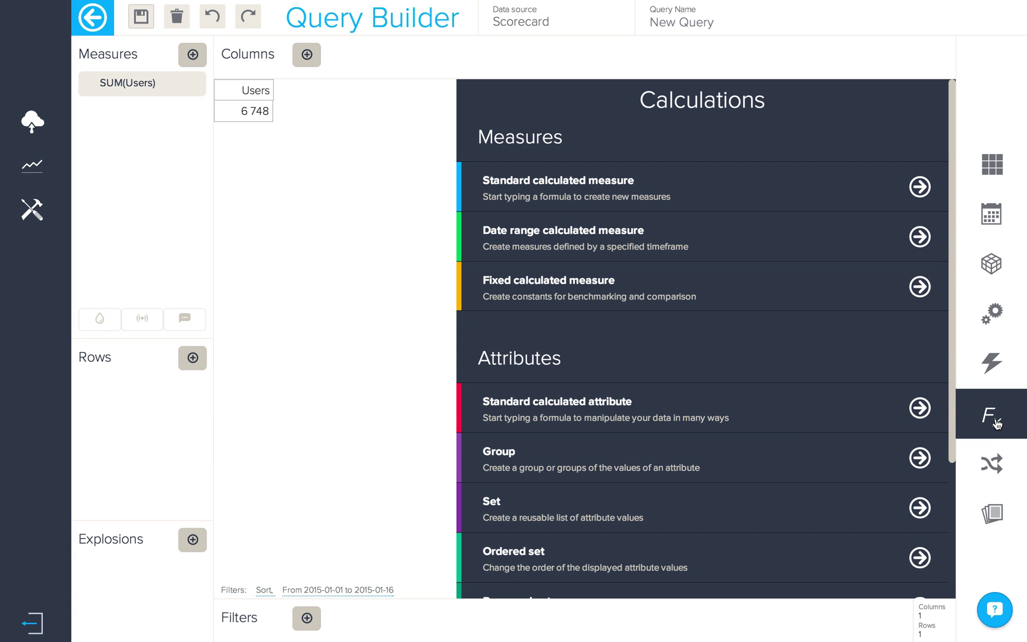
click(730, 294)
click(593, 205)
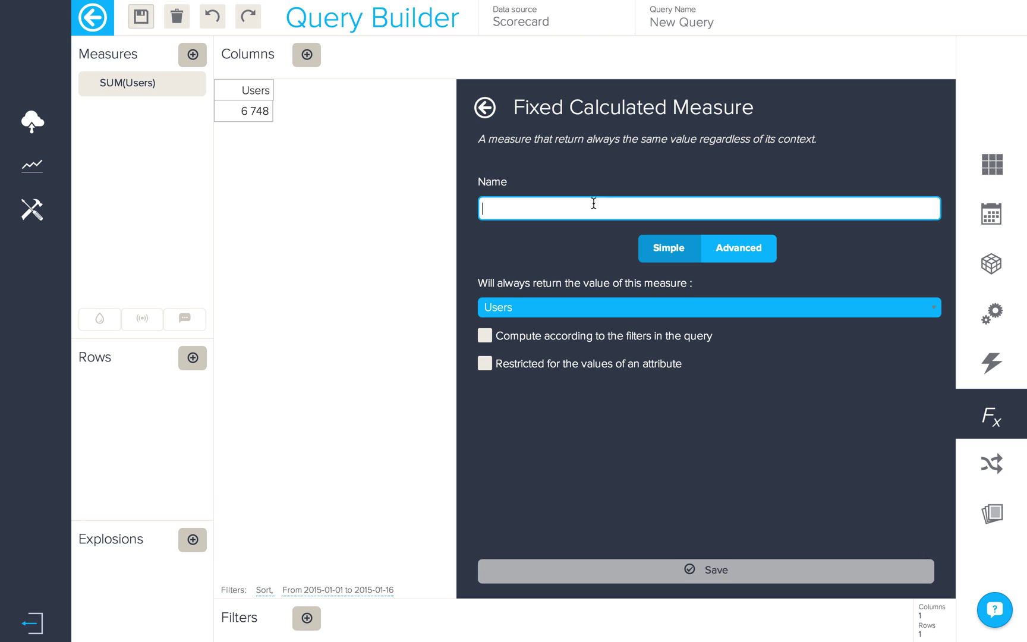
text(Day count)
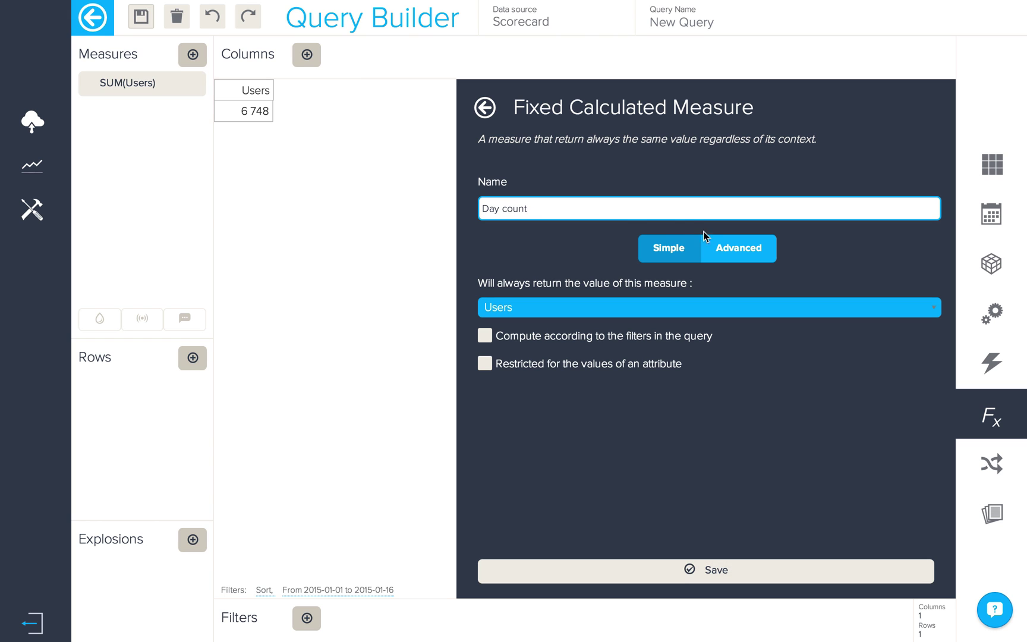
click(705, 238)
click(648, 291)
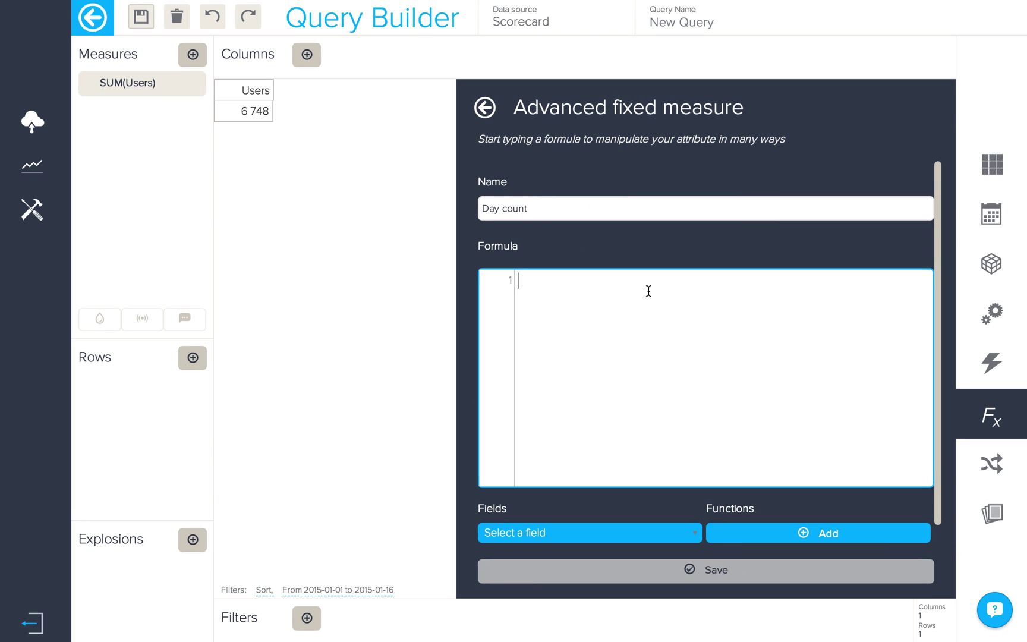
text(DCOUNT_VALUES([Day]))
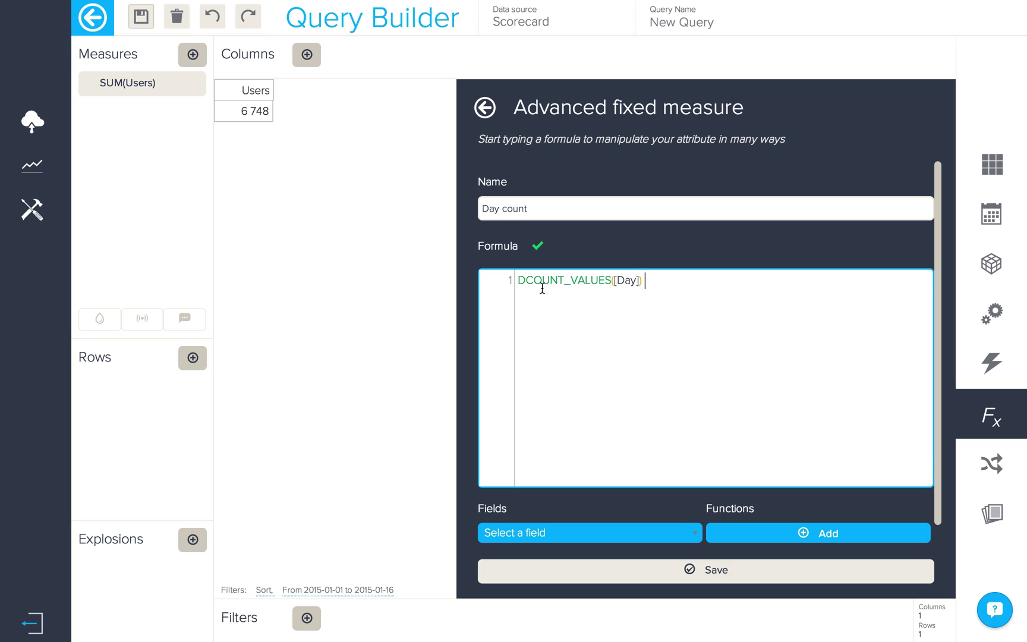
click(658, 570)
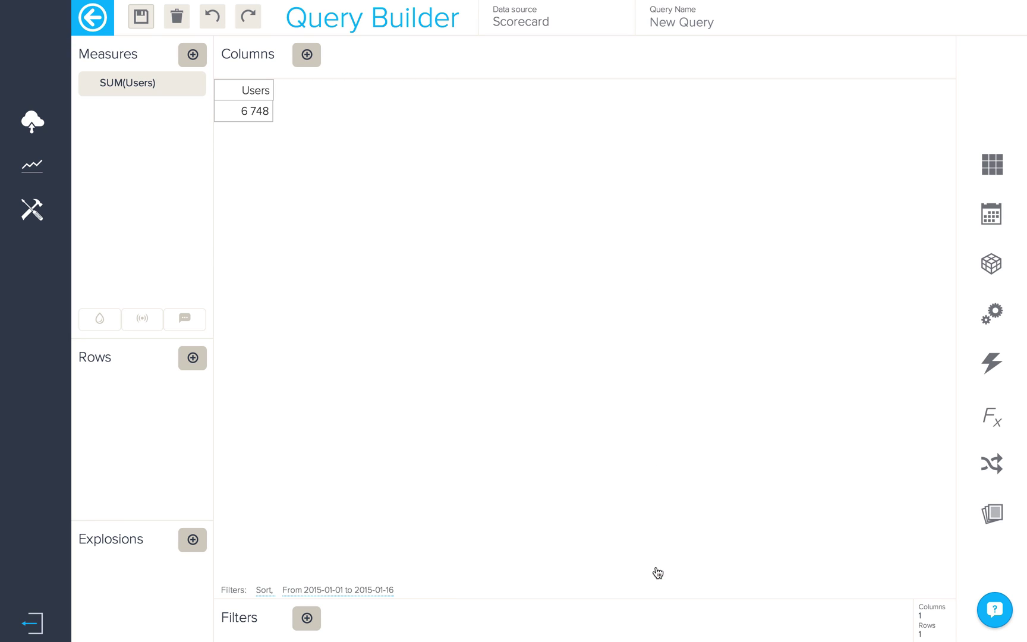
- Add Day count to the table, showing 16 days beside 7 653 users
click(193, 55)
scroll(279, 238, down, 15)
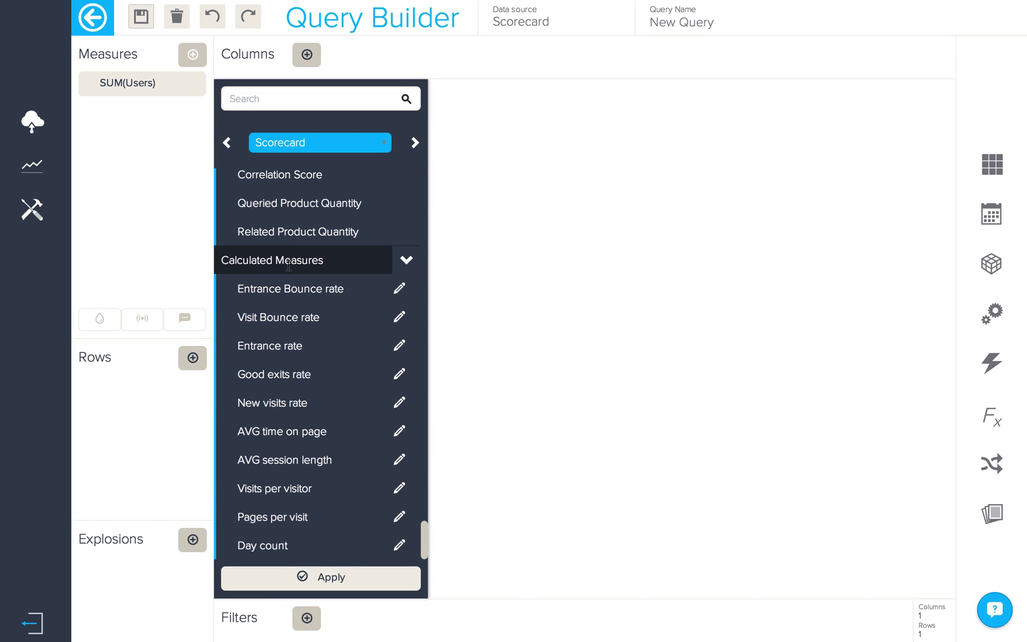
click(284, 545)
click(285, 578)
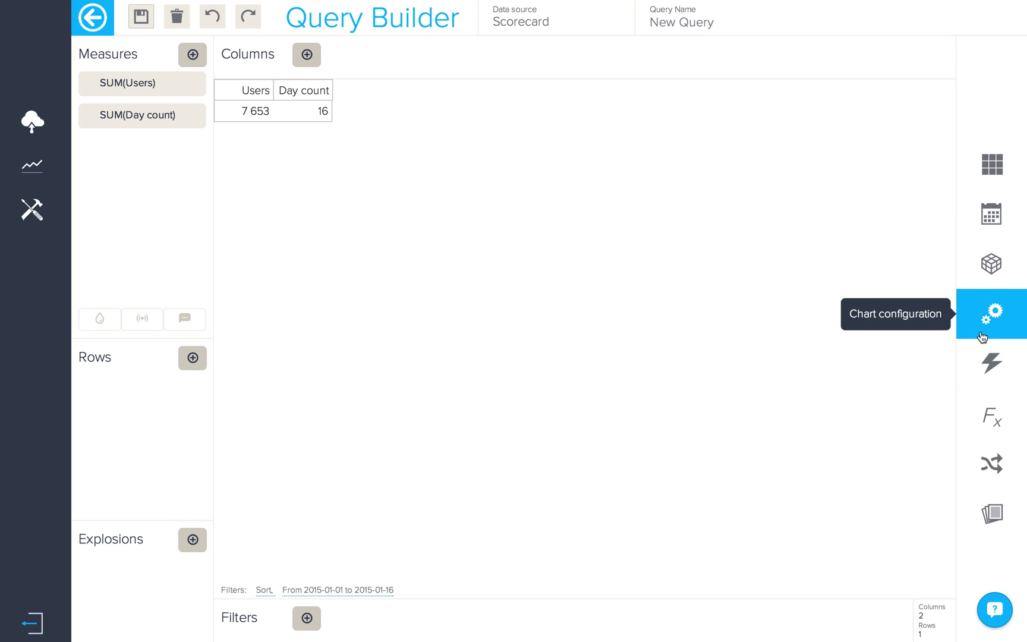
- Show measures on rows so Users 7 653 sits above Day count 16
click(982, 337)
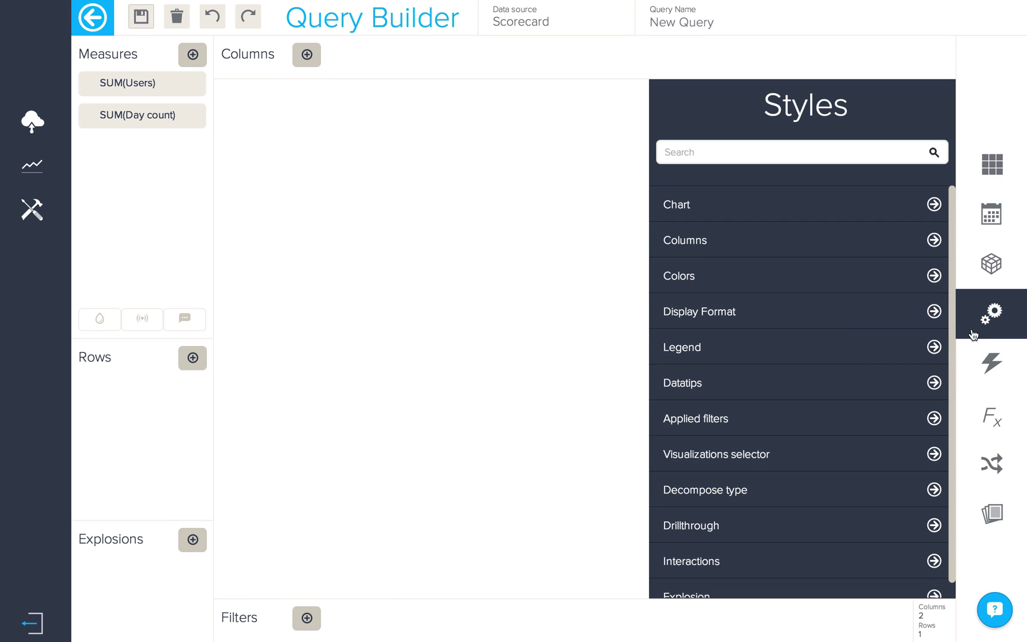
click(833, 236)
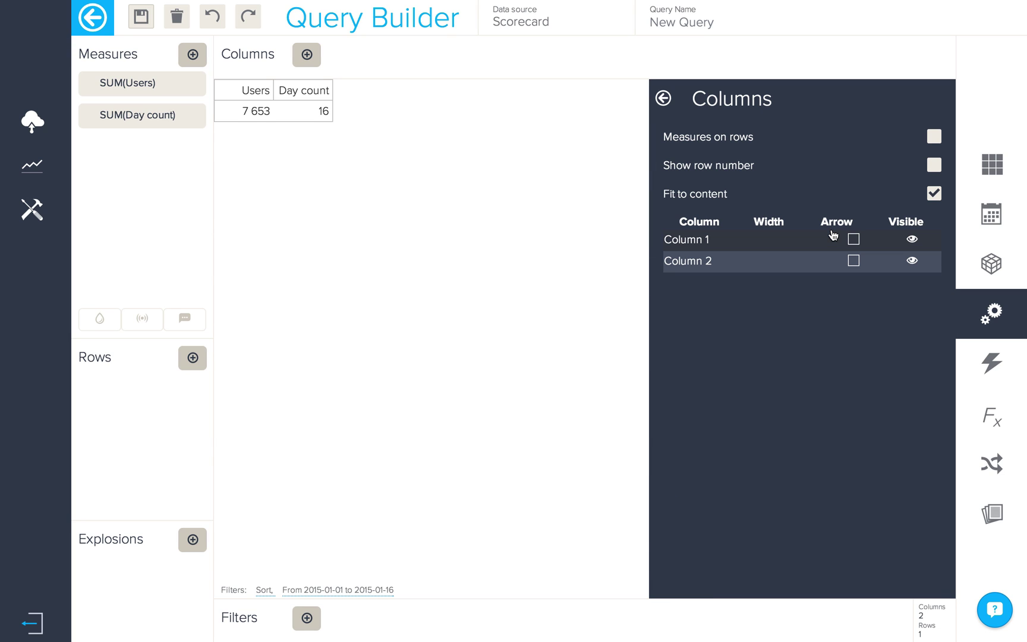
click(936, 138)
click(465, 457)
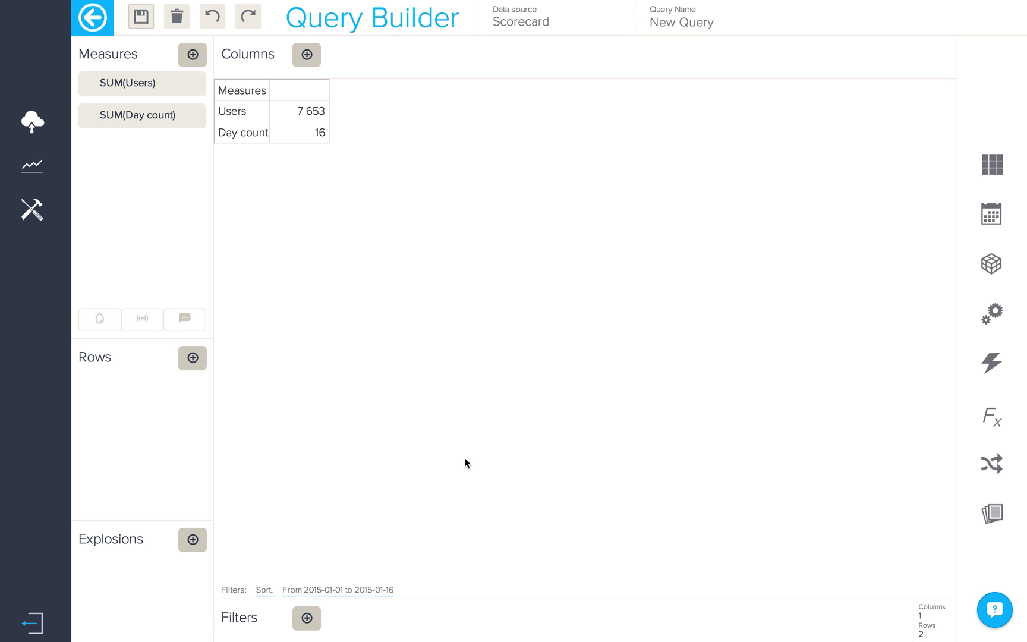
click(997, 416)
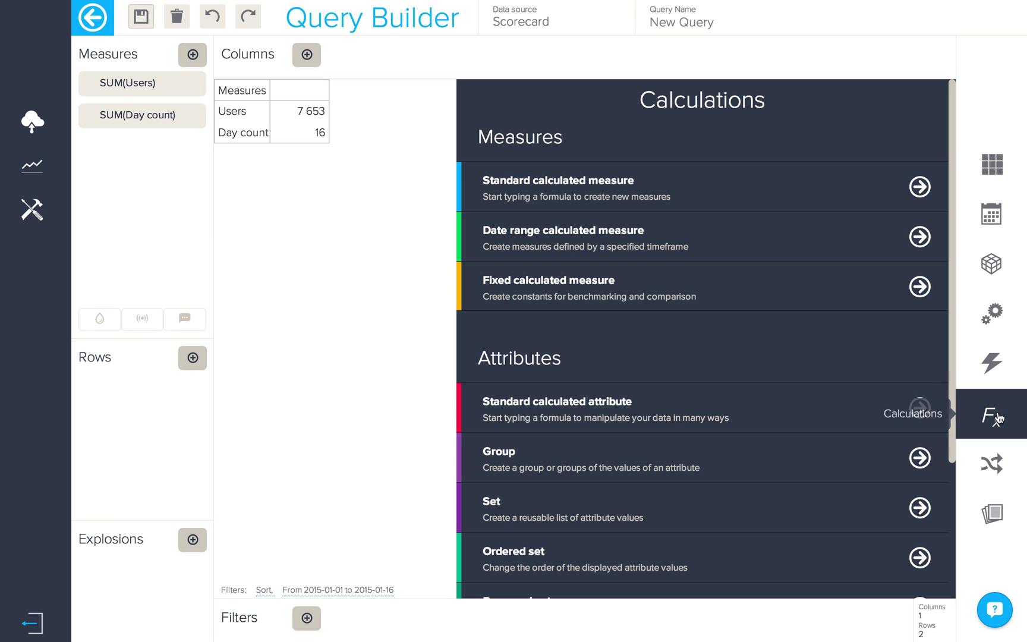
- Create a standard calculated measure 'Avg/Day' = SUM(Users)/SUM(Day count)
click(731, 205)
click(683, 208)
text(Avg/Day)
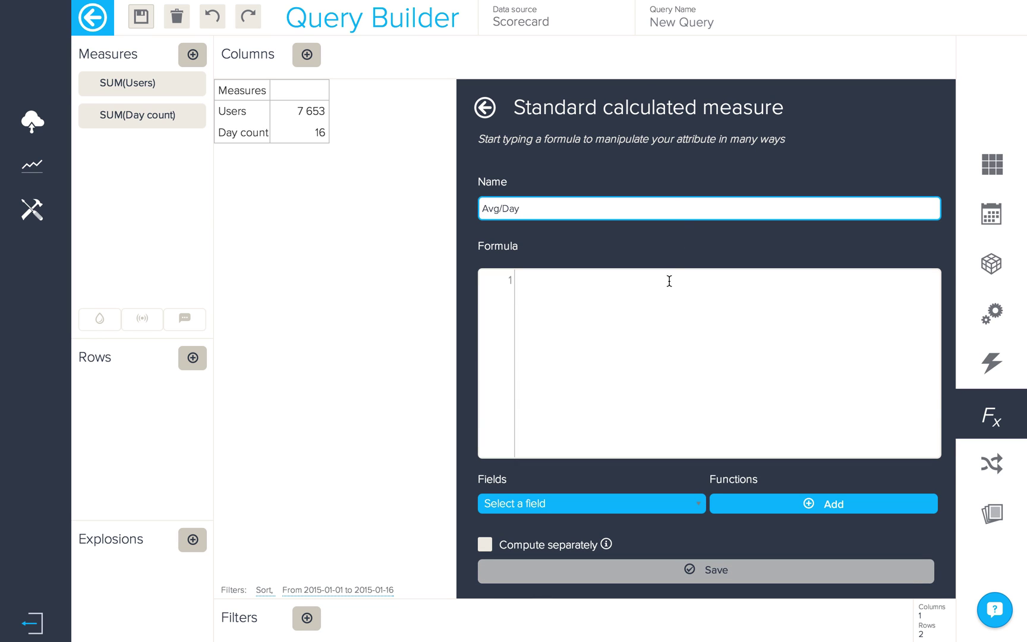
click(658, 306)
text(SUM(Users)/SUM(Day count))
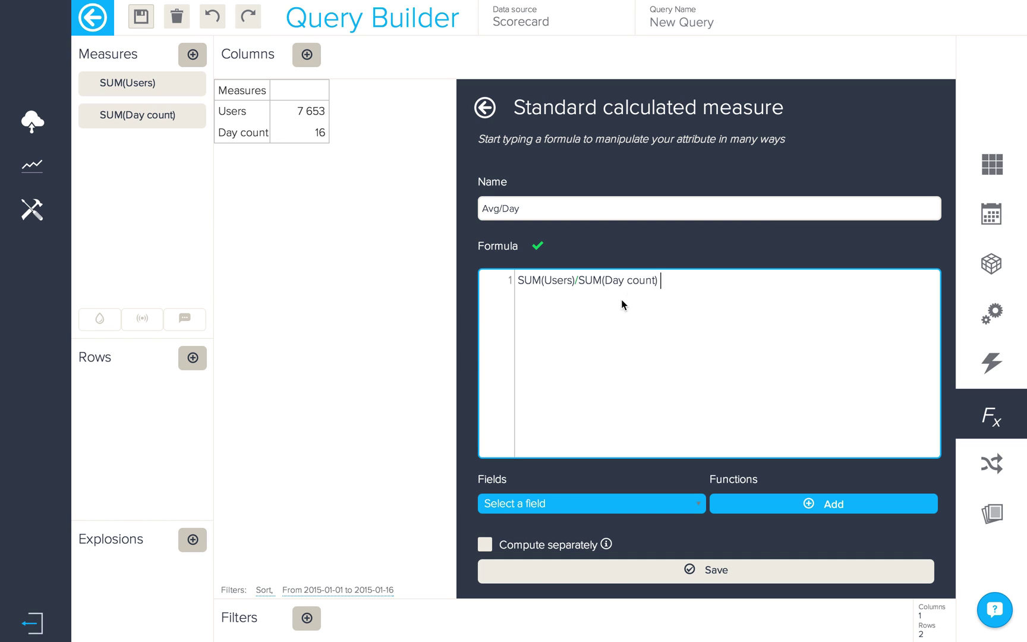
click(659, 580)
- Add Avg/Day to the table as a third row showing 478
click(197, 64)
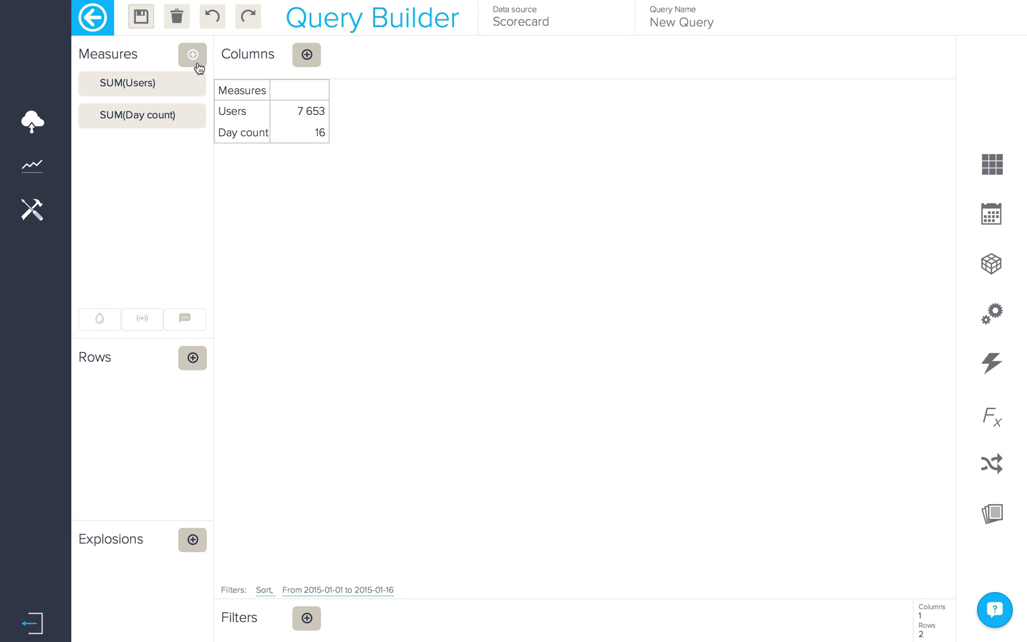
scroll(308, 281, down, 15)
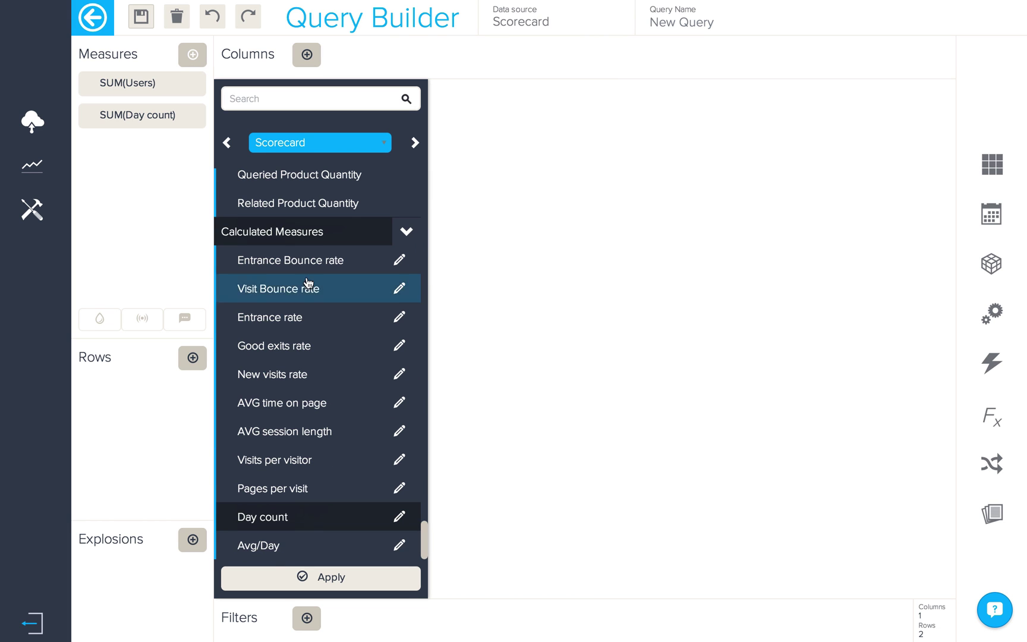
click(300, 545)
click(305, 578)
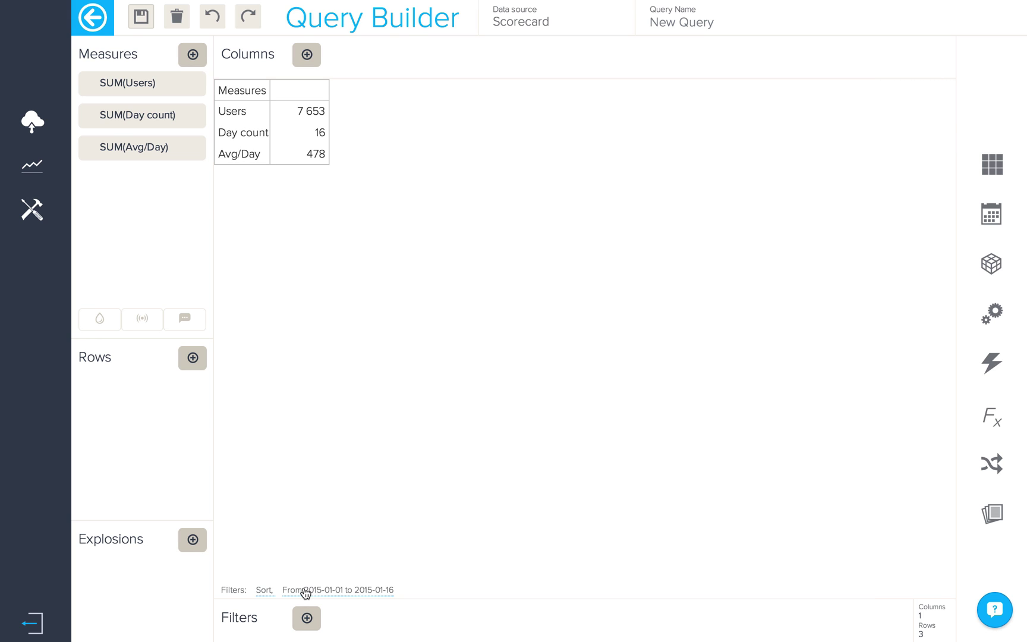
click(1006, 419)
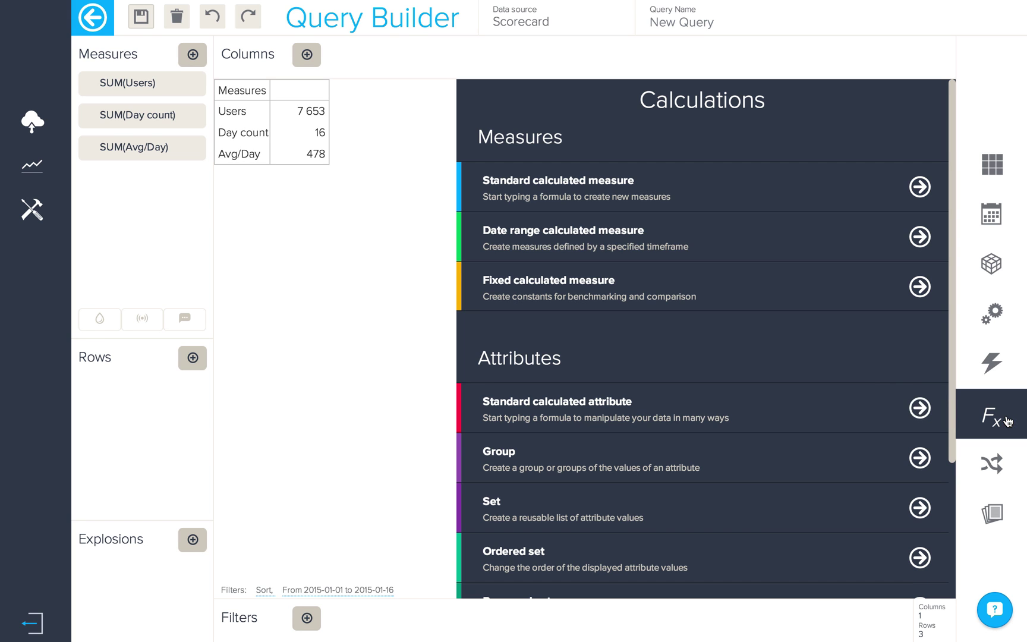
- Create a standard measure 'Projected users' = SUM(Avg/Day)*SUM(Targets.Days in month)
click(692, 197)
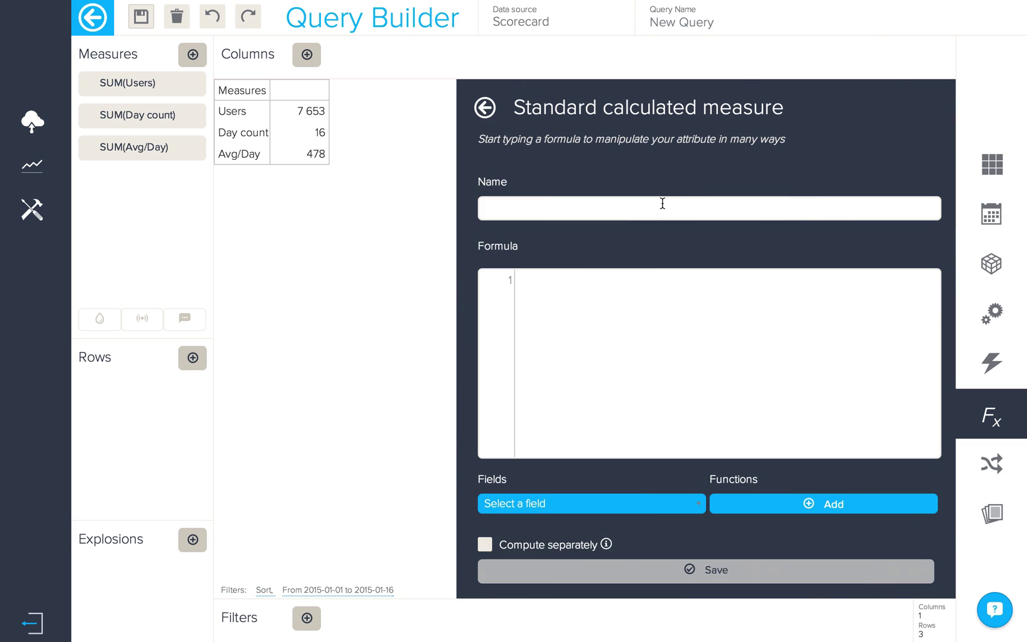
click(662, 203)
text(Projected users)
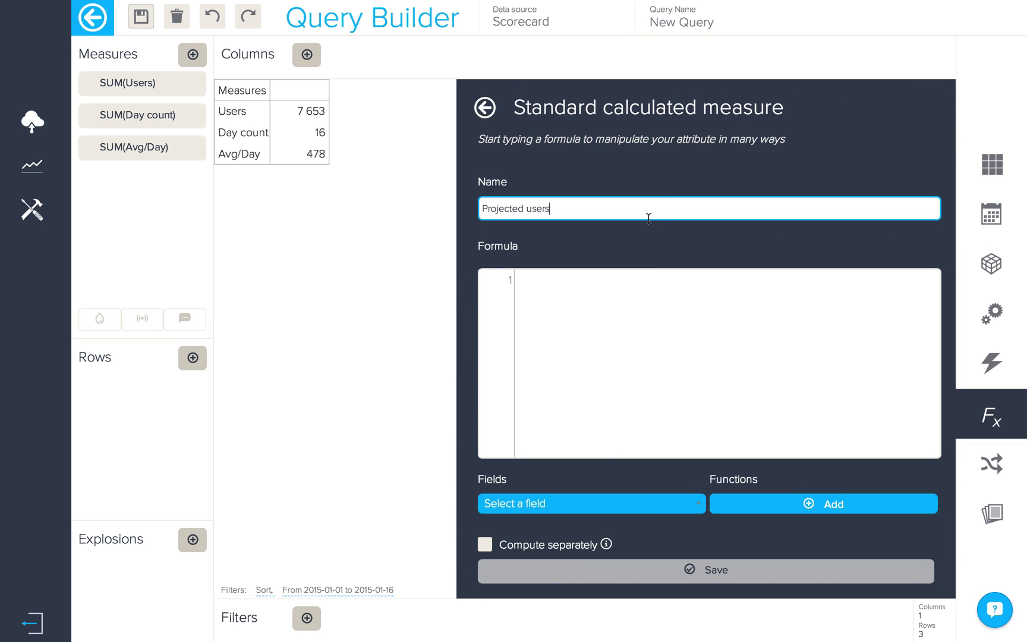
click(635, 294)
text(sum(av)
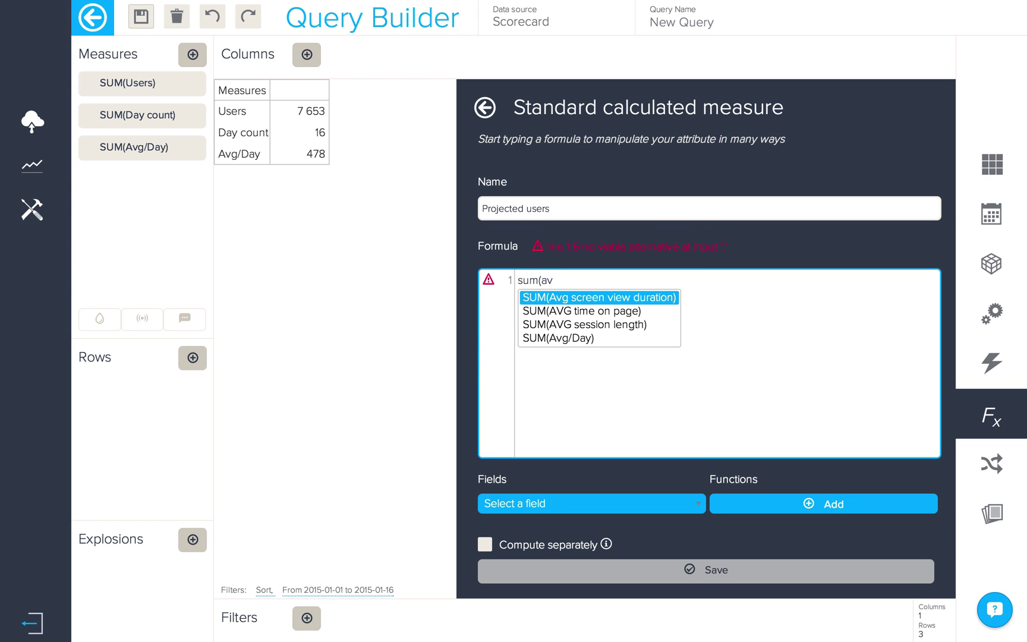
key(Down)
key(Down)
key(Down)
key(Return)
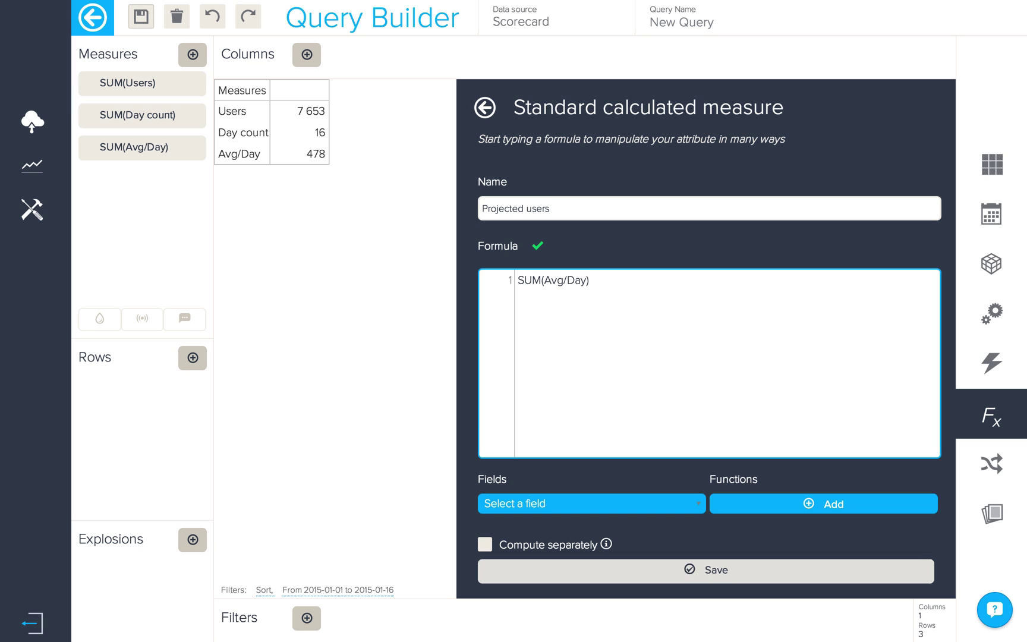
text(*)
text(sum()
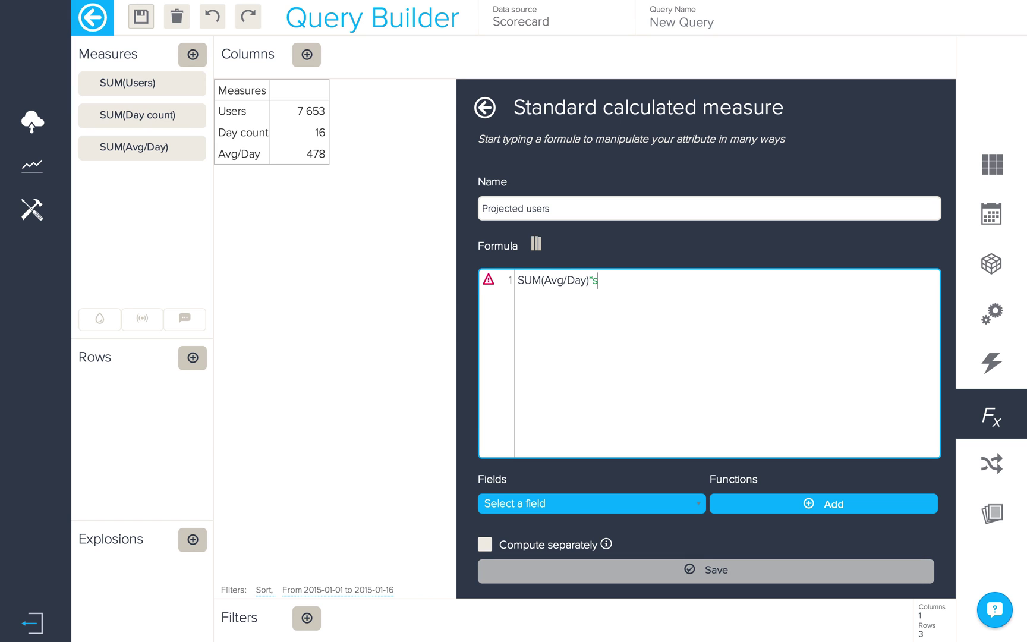
text(d)
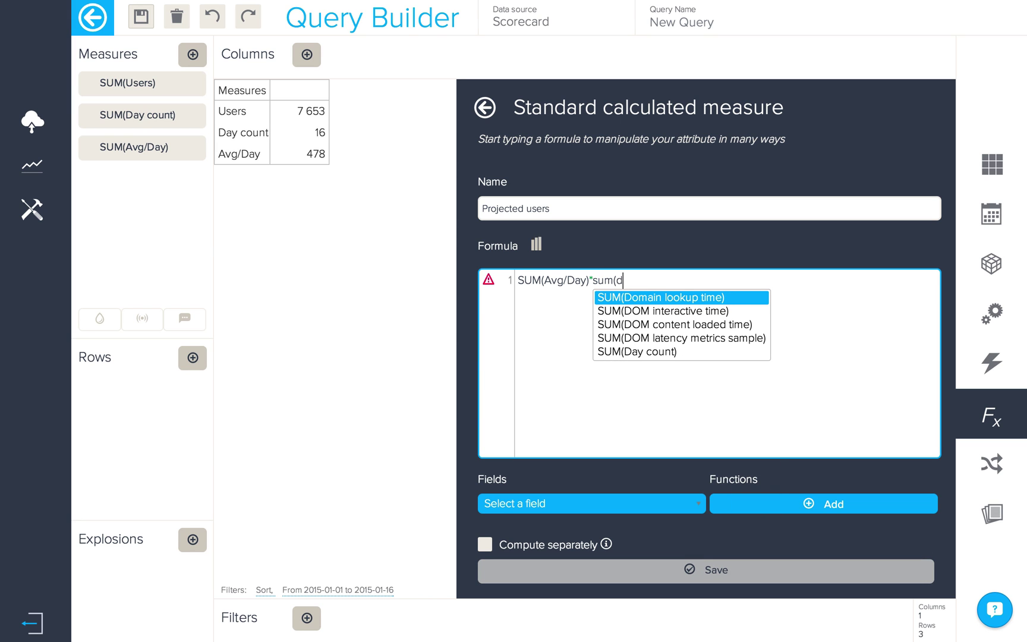
key(BackSpace)
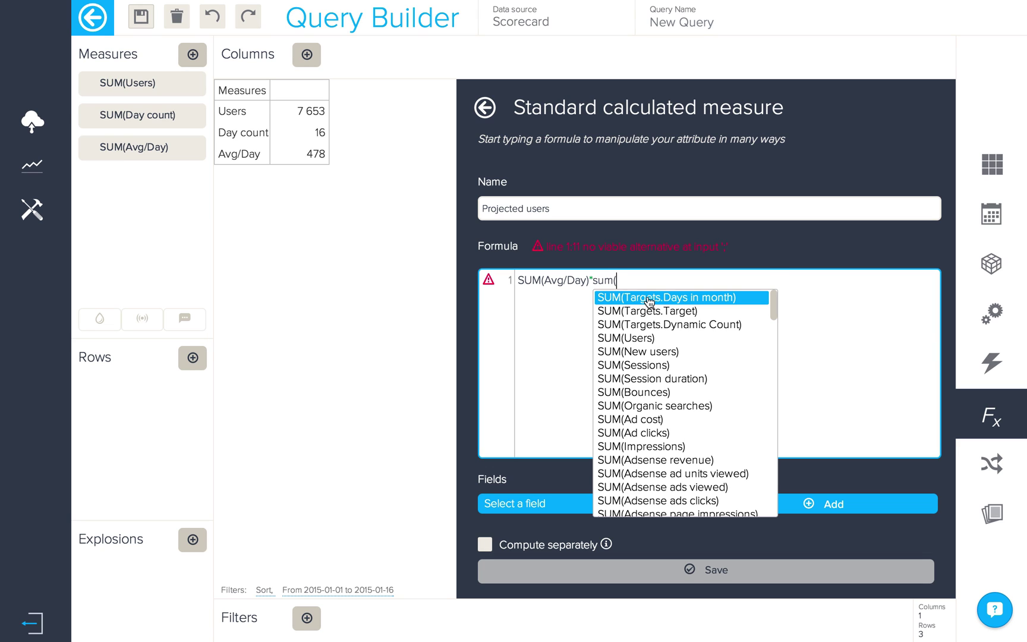
click(649, 297)
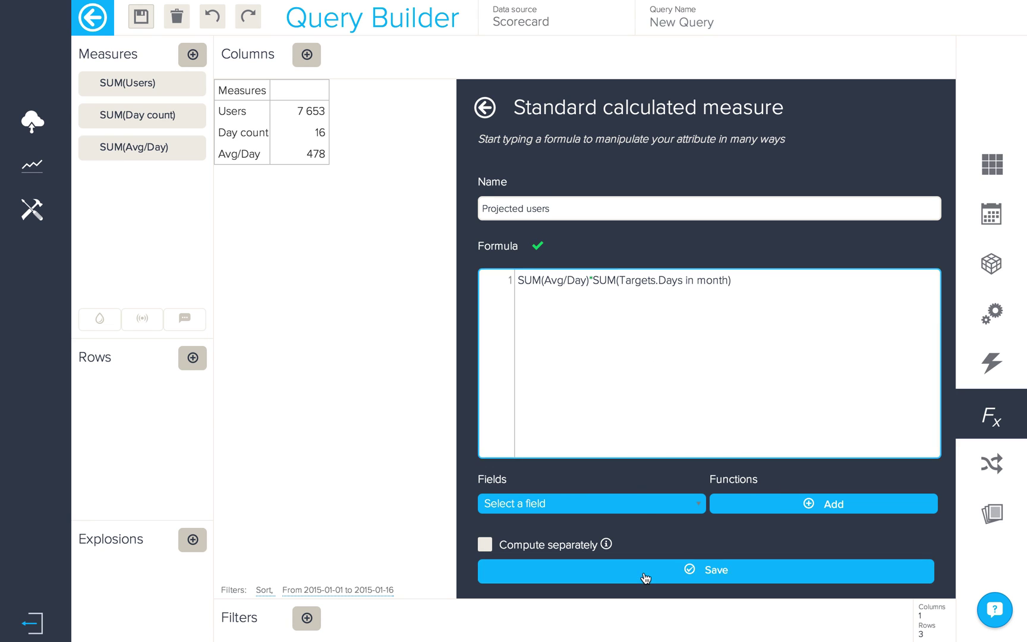
click(646, 578)
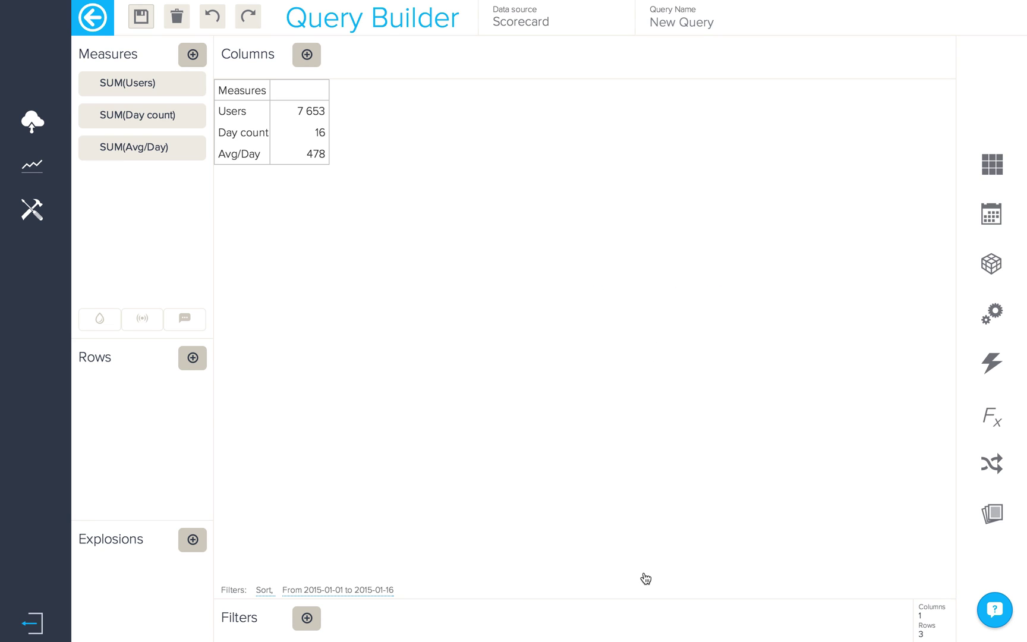
- Add Projected users to the table as a fourth row showing 14 832
click(192, 55)
scroll(346, 278, down, 20)
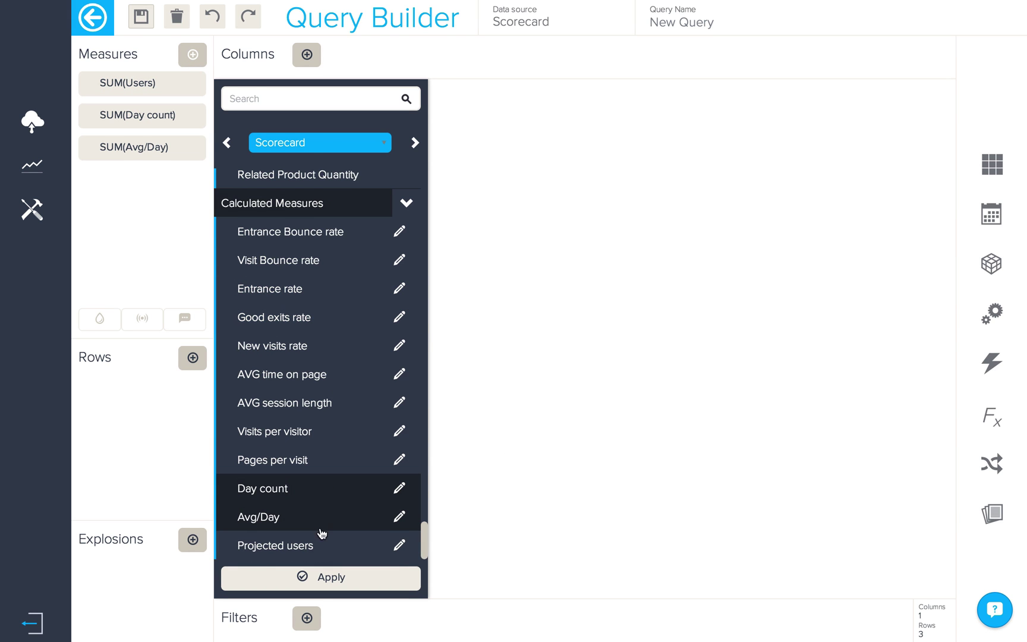
click(323, 545)
click(324, 579)
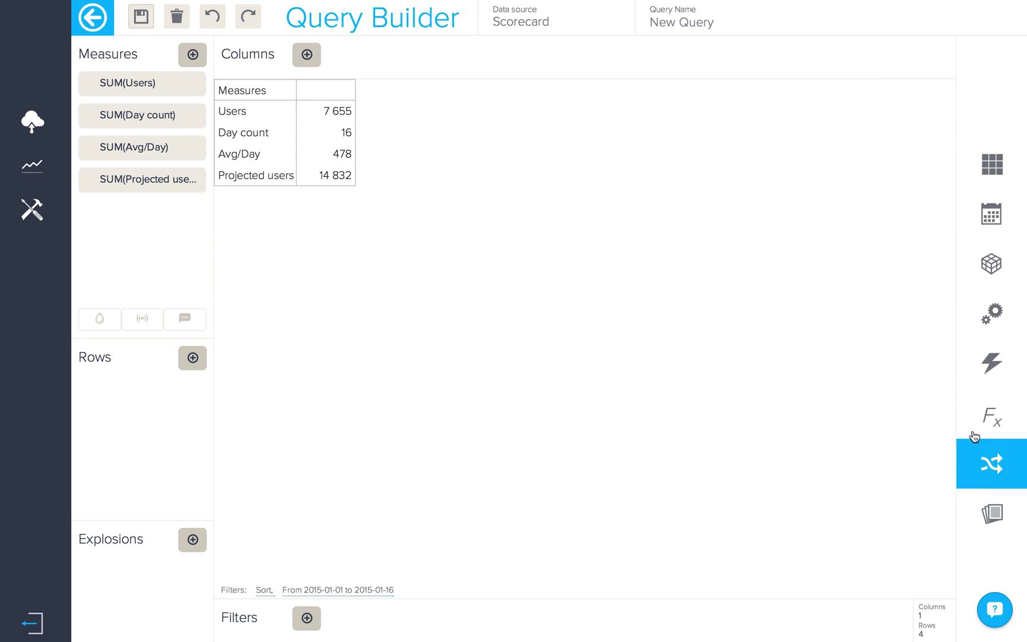
click(987, 415)
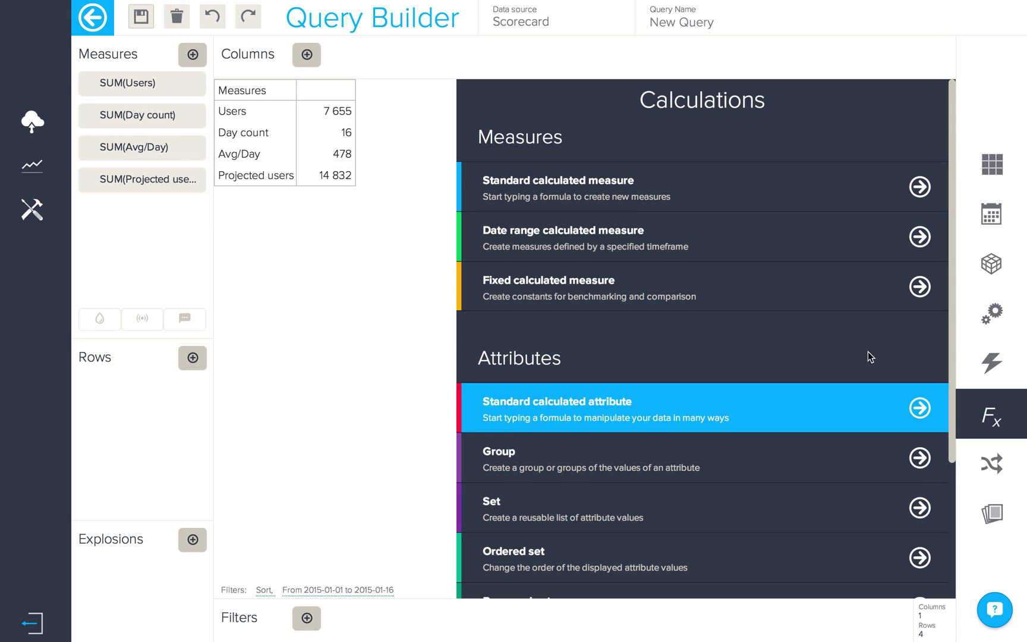
- Create 'Days left in month' = SUM(Targets.Days in month)-SUM(Day count)
click(747, 196)
click(679, 205)
text(Days)
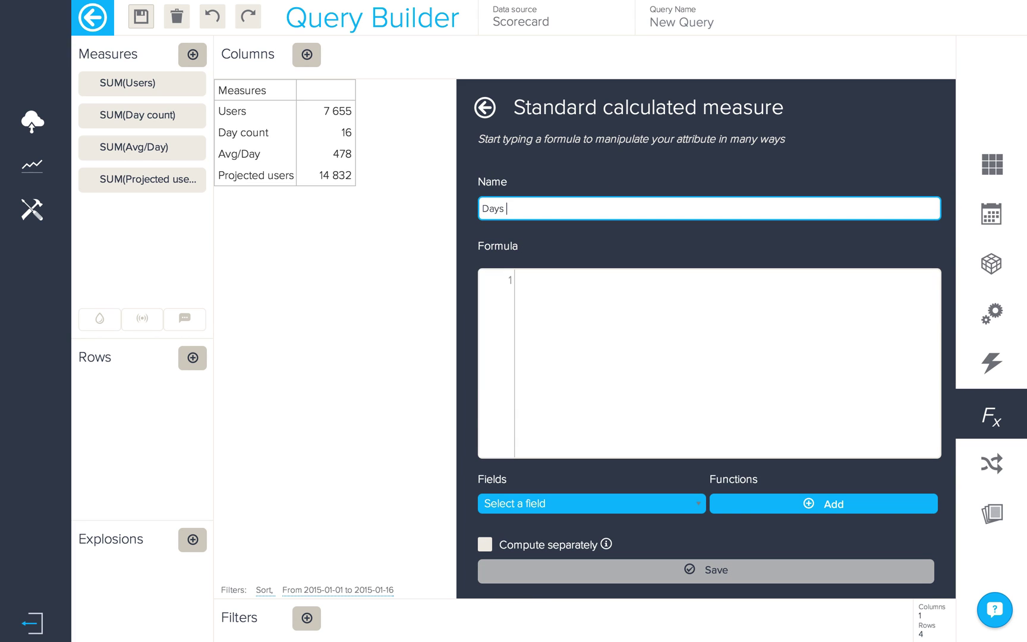
text(left in month)
click(664, 300)
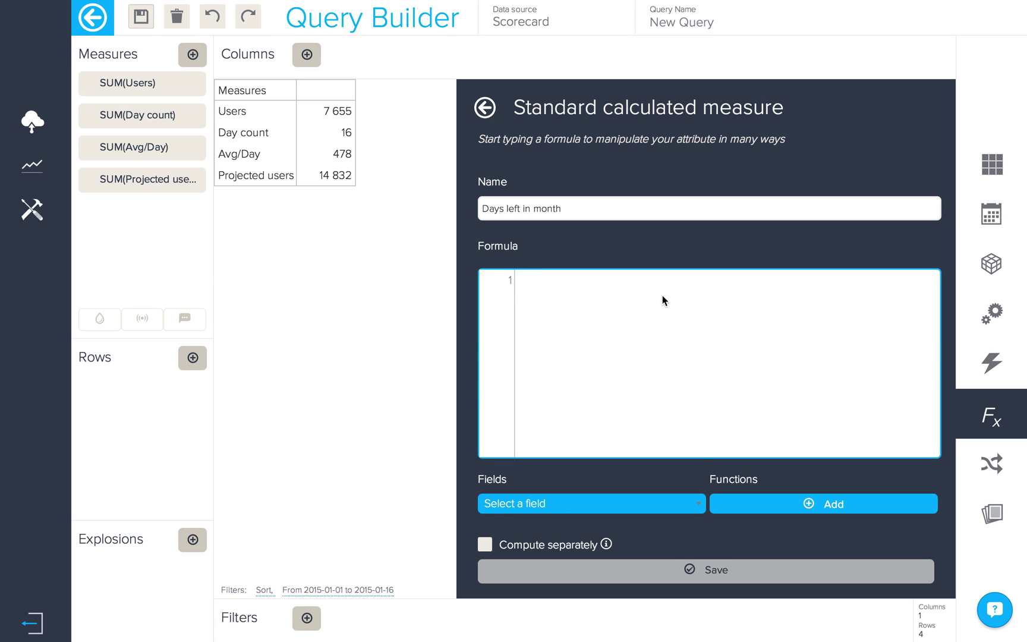
text(sum)
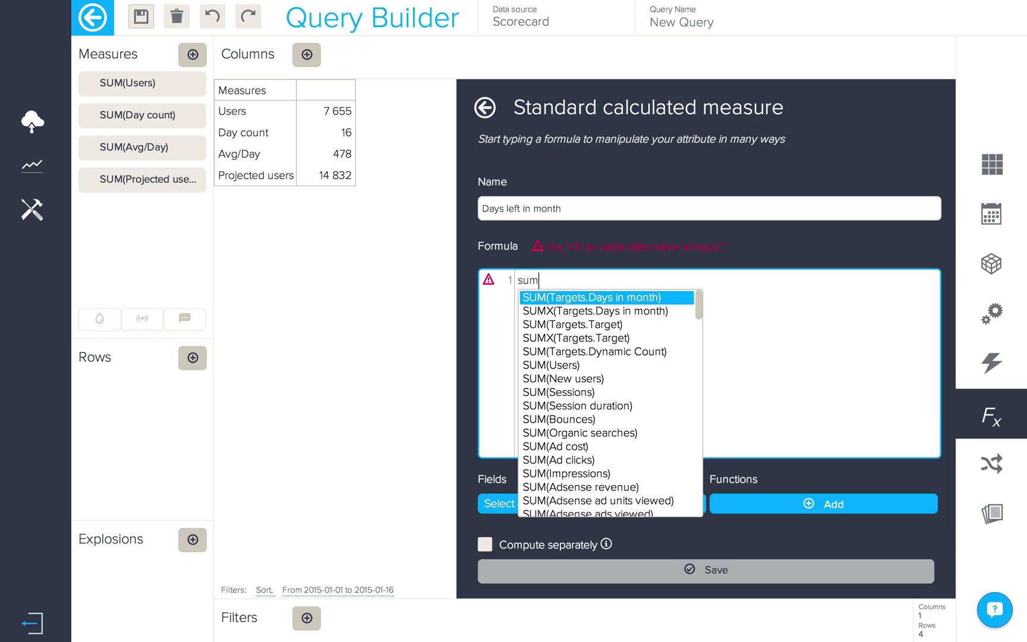
key(Down)
key(Up)
key(Return)
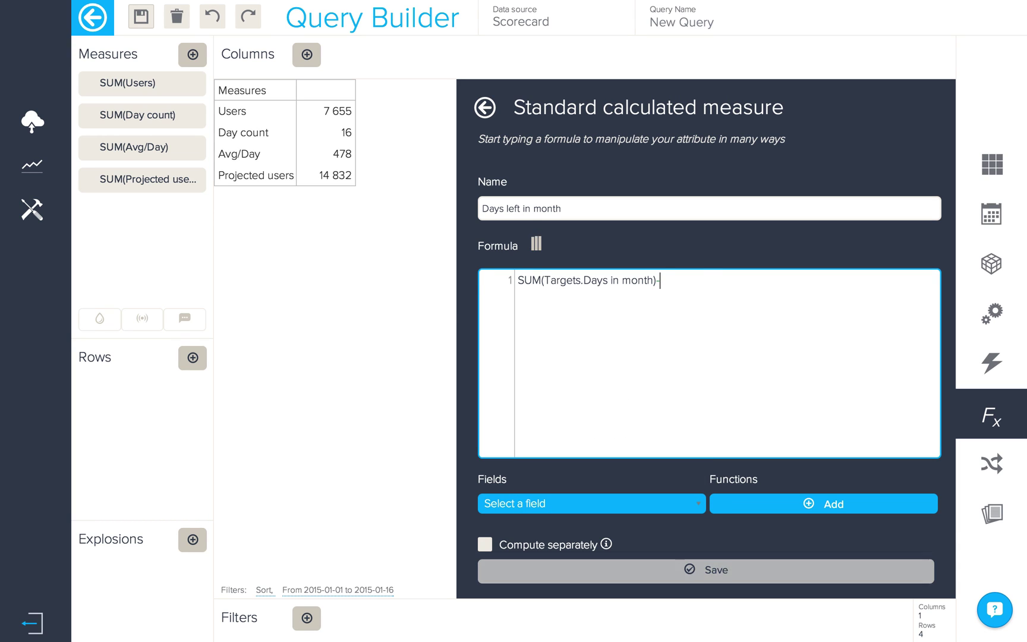
text(-sum()
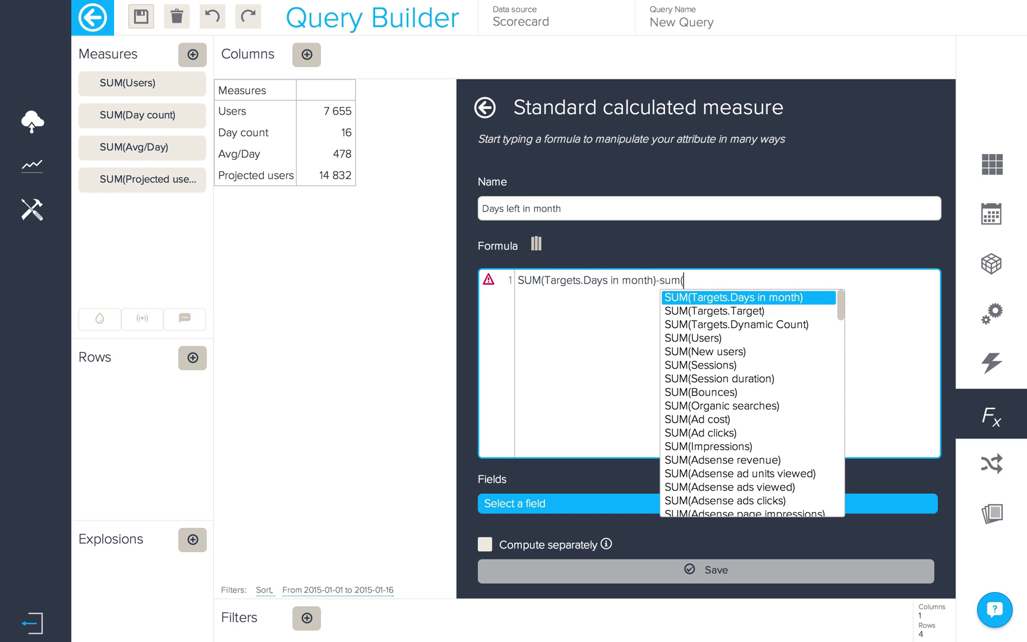
text(d)
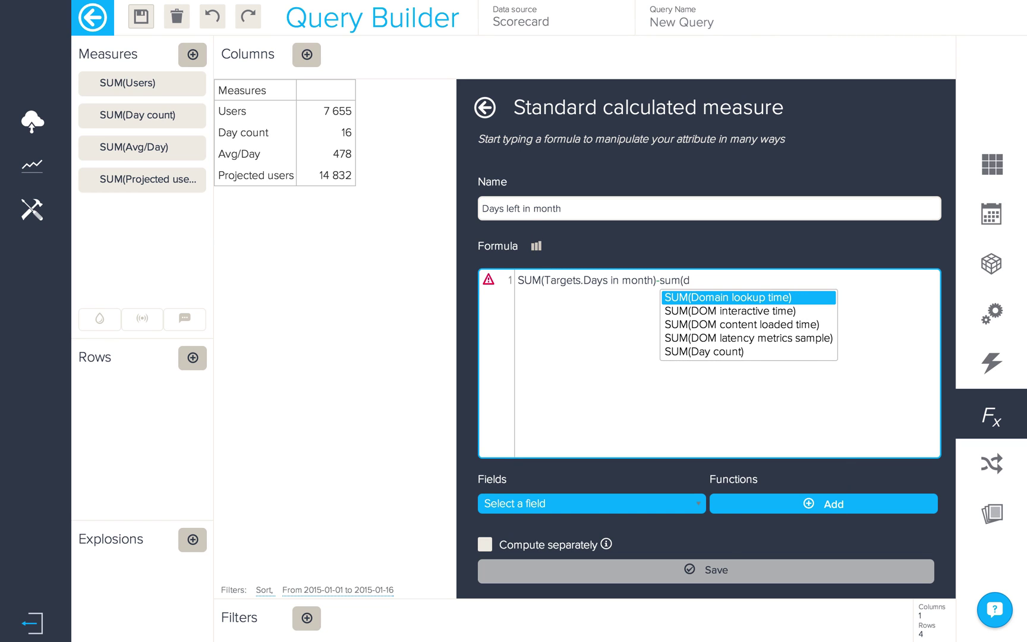
key(Down)
key(Down)
key(Down)
key(Down)
key(Return)
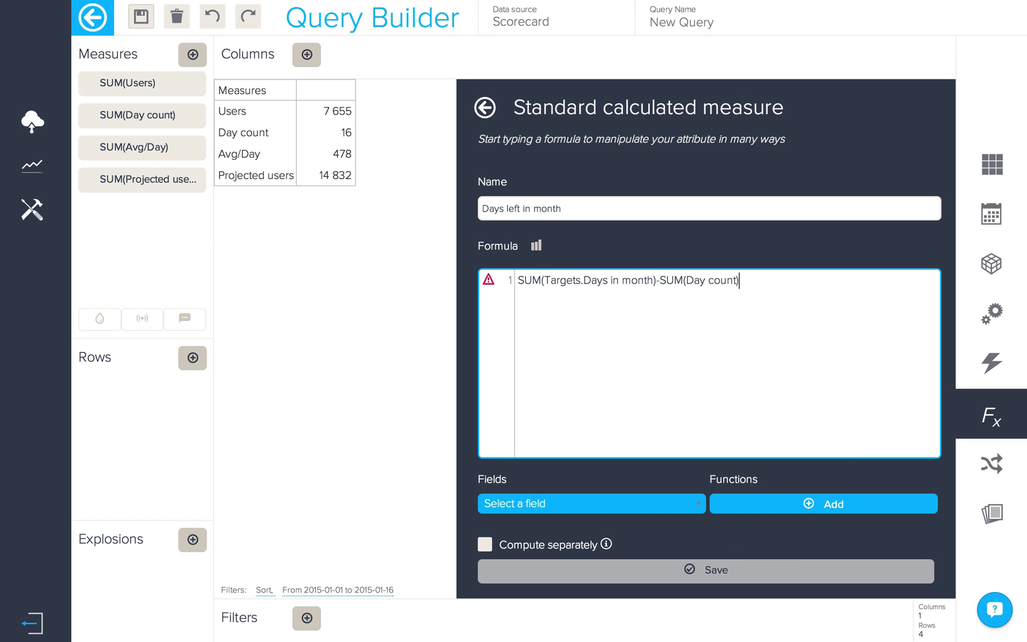
click(638, 575)
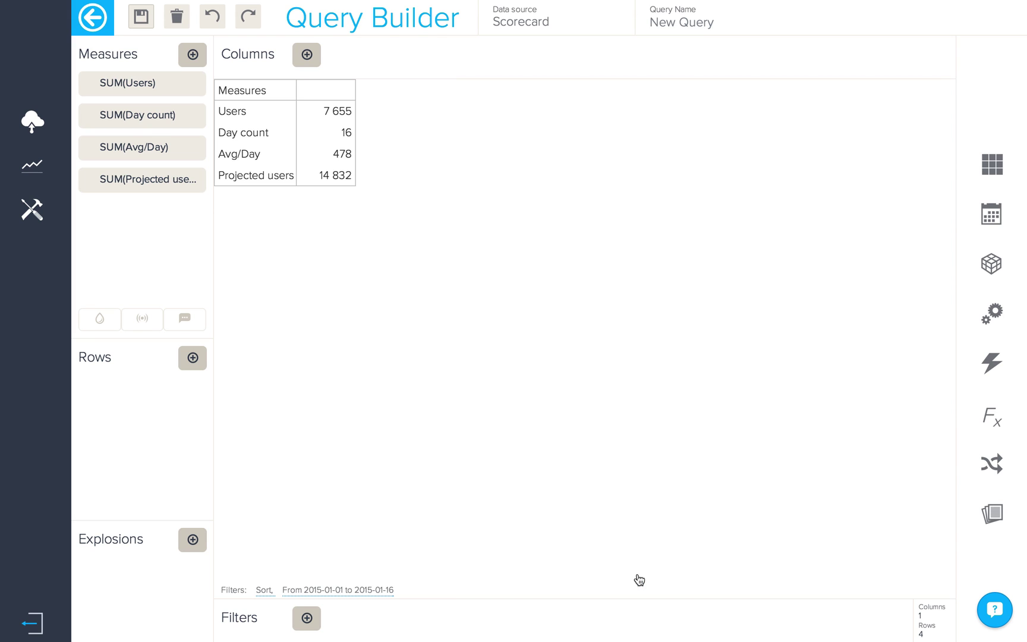
- Add Days left in month to the table as a row showing 15
click(192, 54)
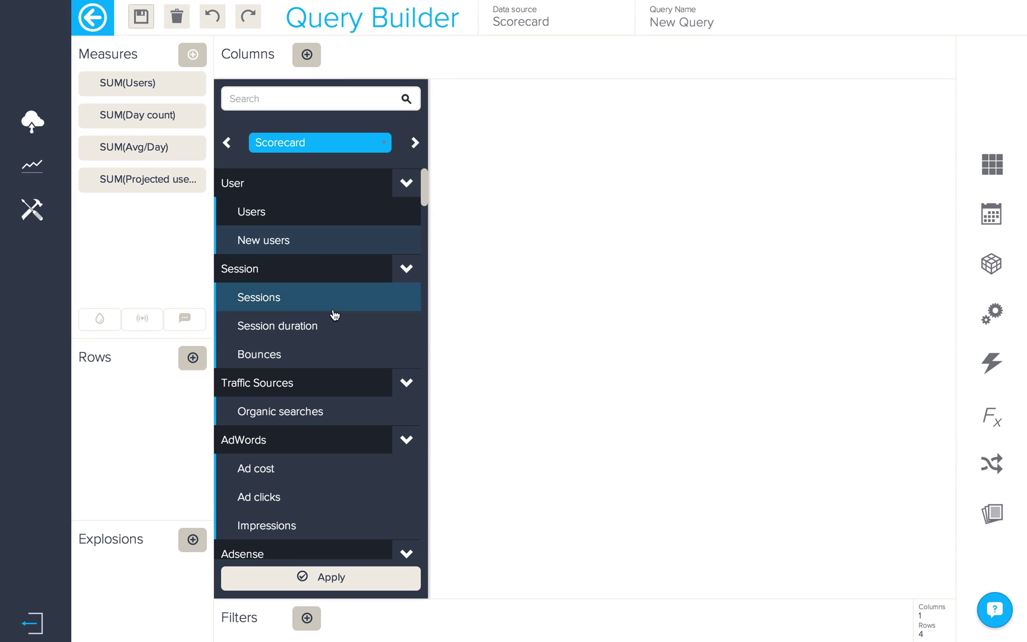
scroll(334, 315, down, 10)
click(318, 544)
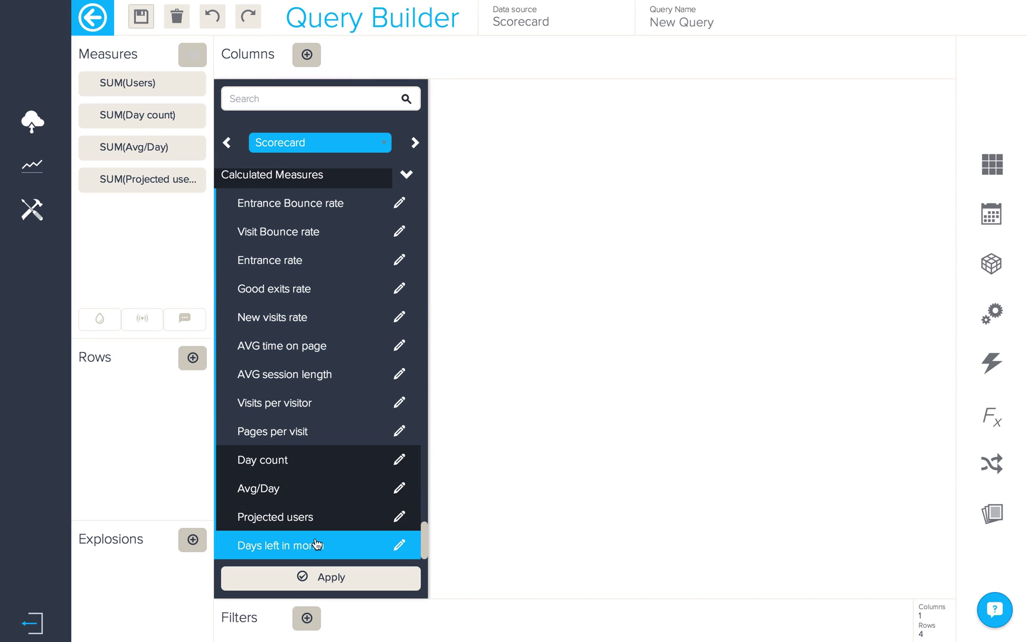
click(318, 577)
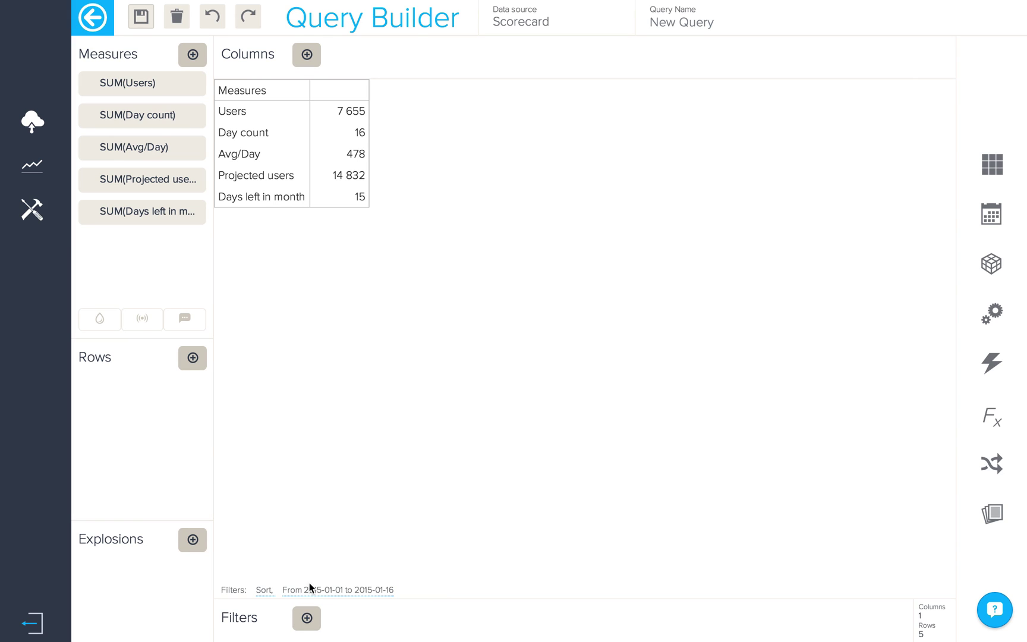
- Add the Target measure from the Targets source, showing 20 000
click(193, 57)
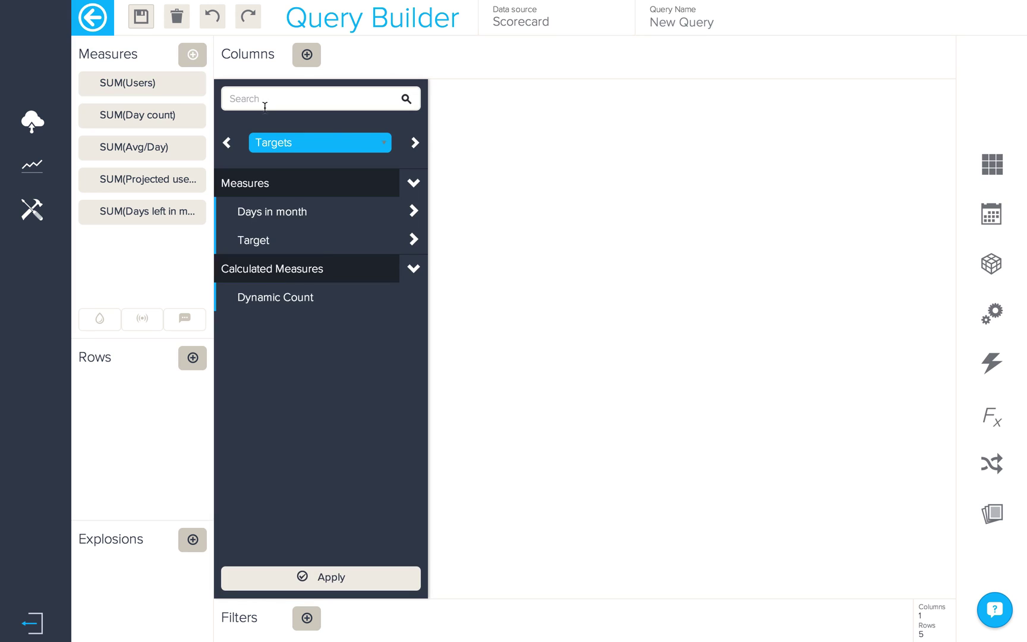
click(298, 249)
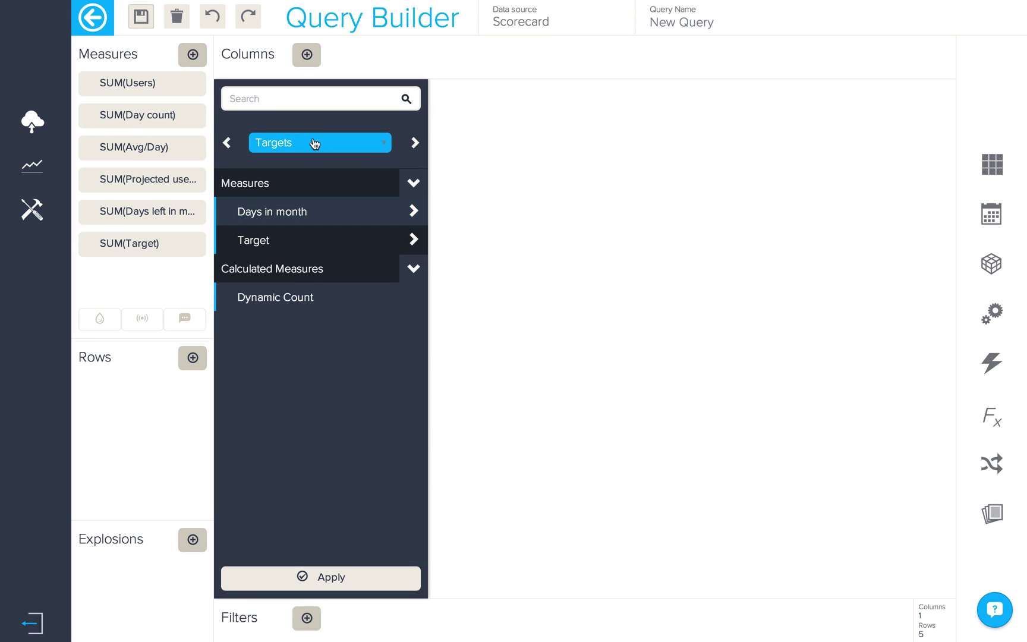
click(319, 577)
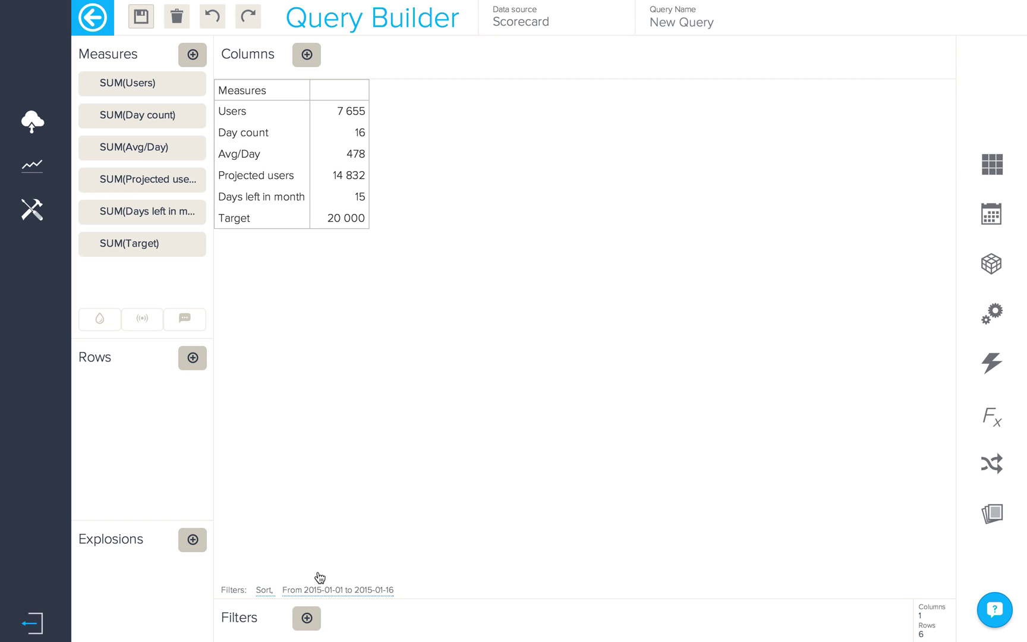
- Create a standard measure 'Left to reach target' = SUM(Targets.Target)-SUM(Users)
click(996, 423)
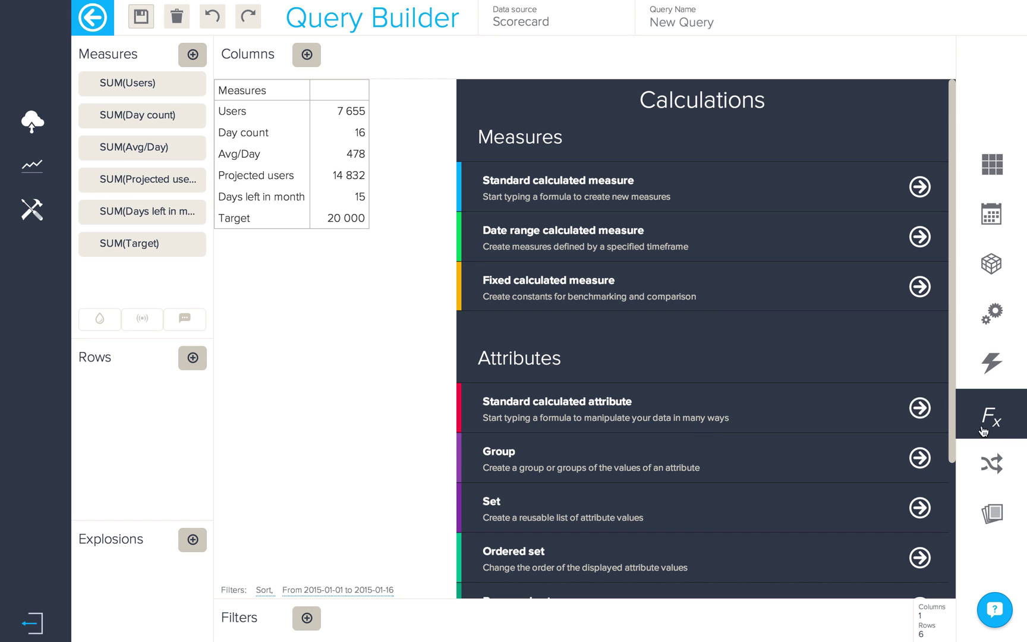
click(690, 208)
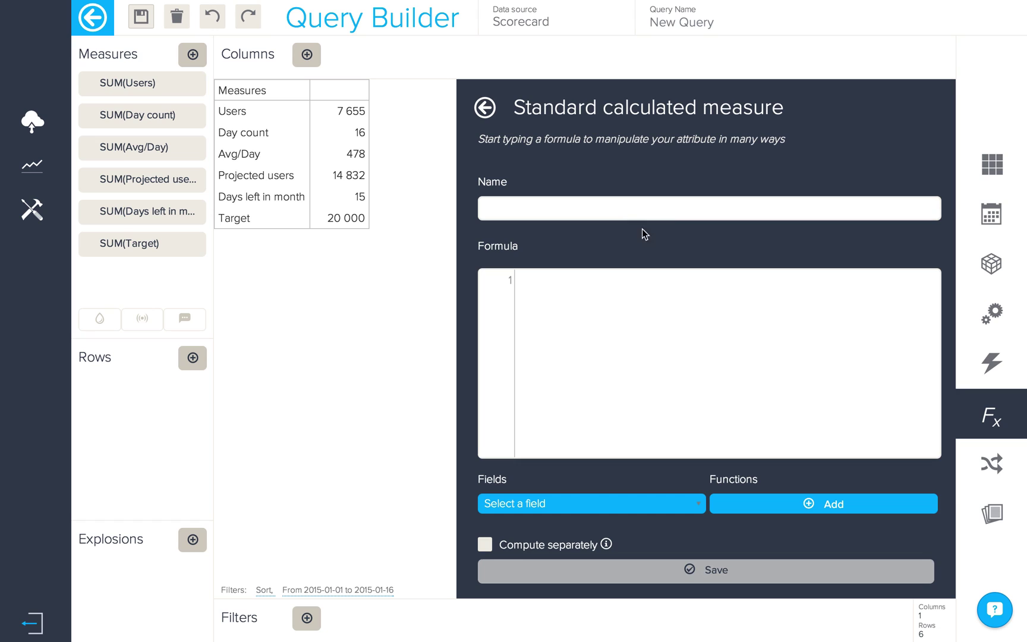
text(Left to)
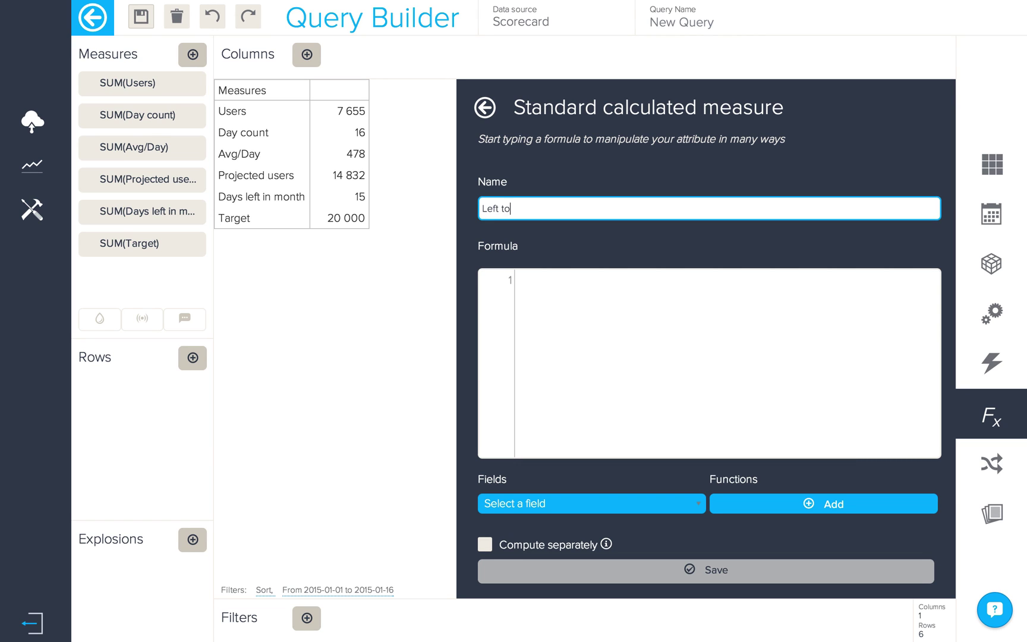
text( reach target)
click(620, 289)
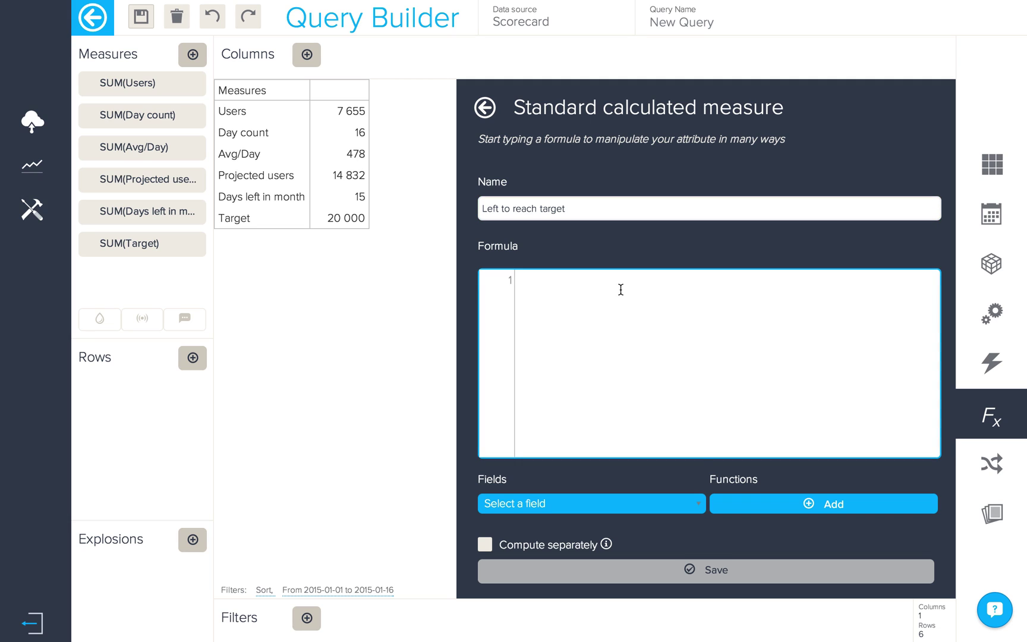
text(sum)
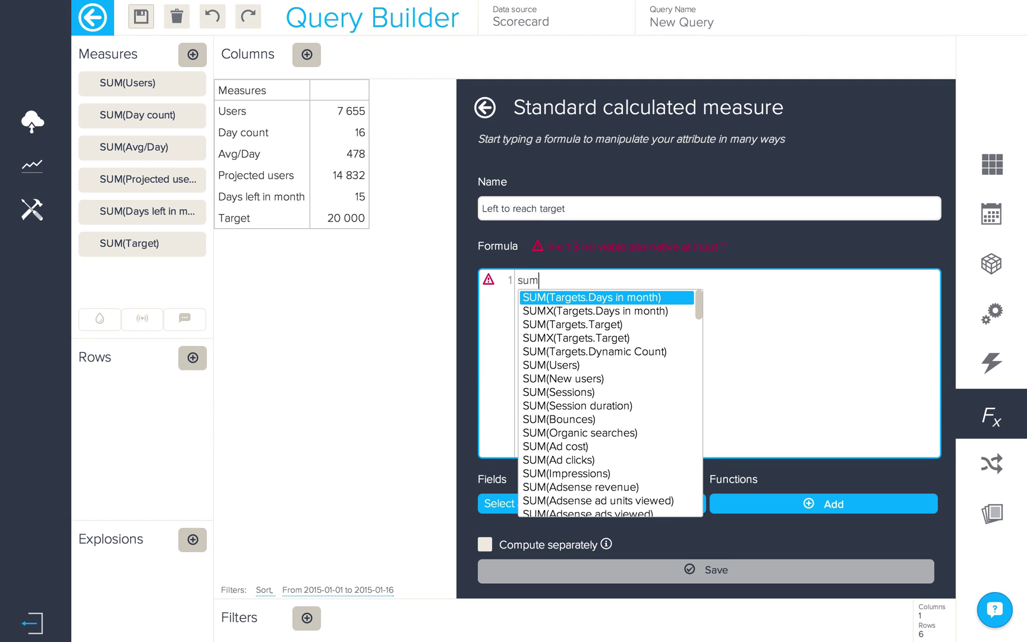
key(Down)
key(Down)
key(Return)
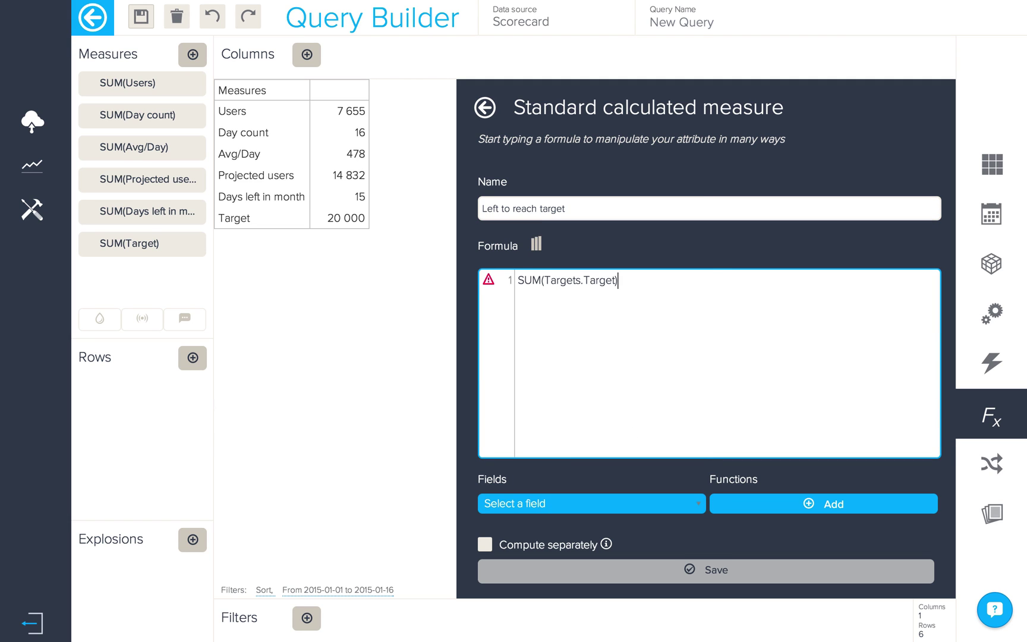
text(-sum()
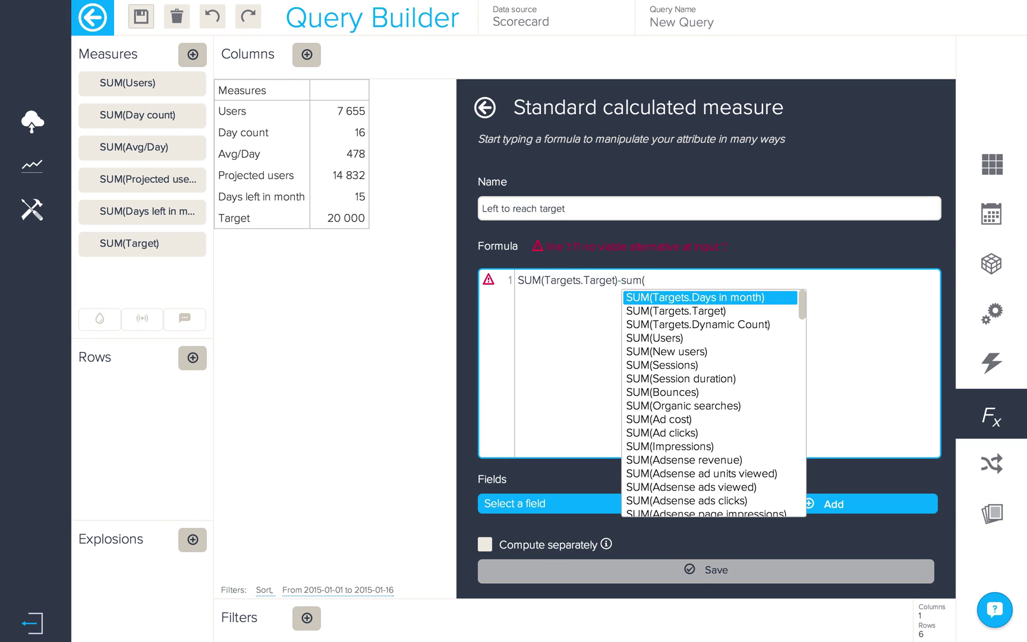
key(Down)
key(Down)
key(Down)
key(Return)
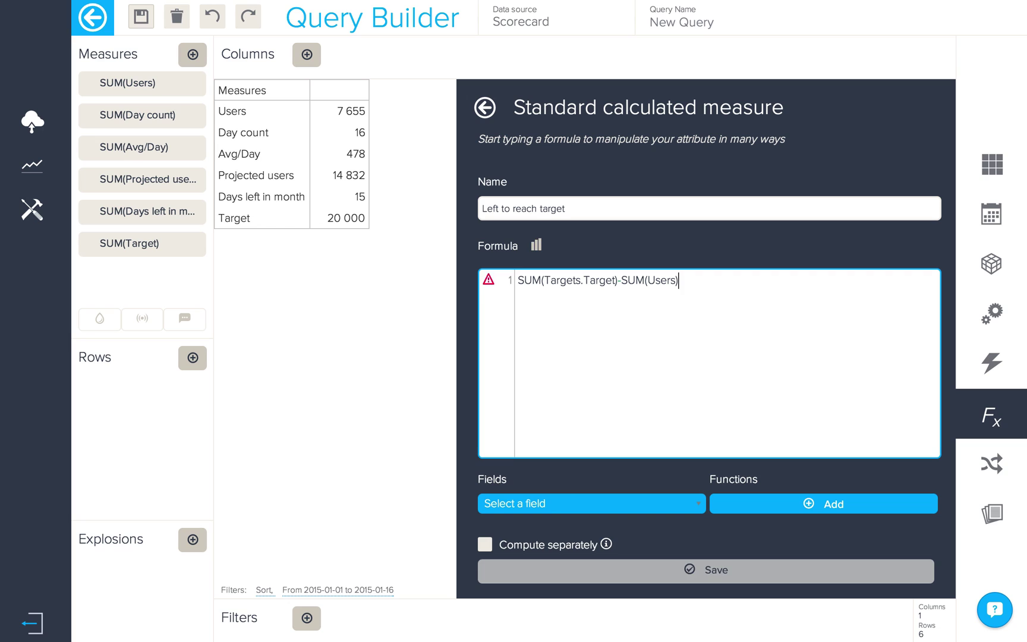
click(632, 571)
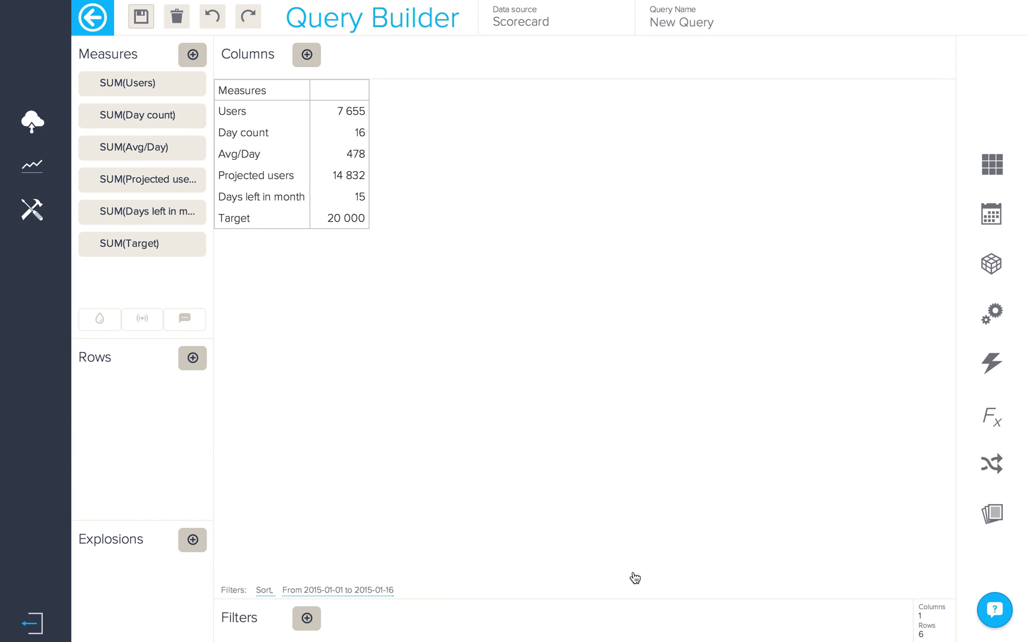
- Add Left to reach target from the Scorecard source, showing 12 345
click(194, 65)
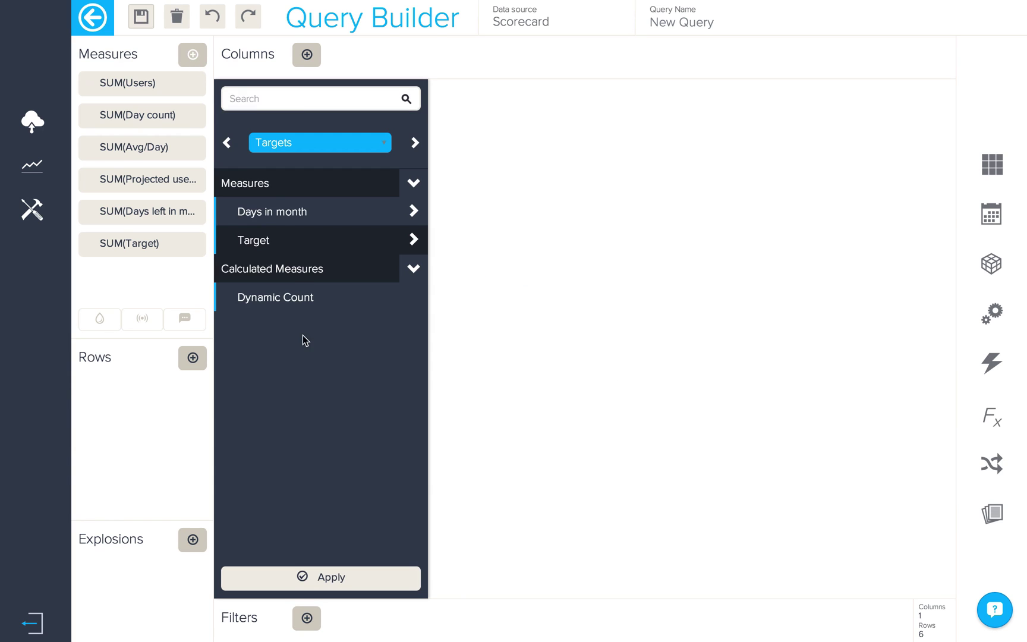
click(226, 143)
scroll(324, 326, down, 15)
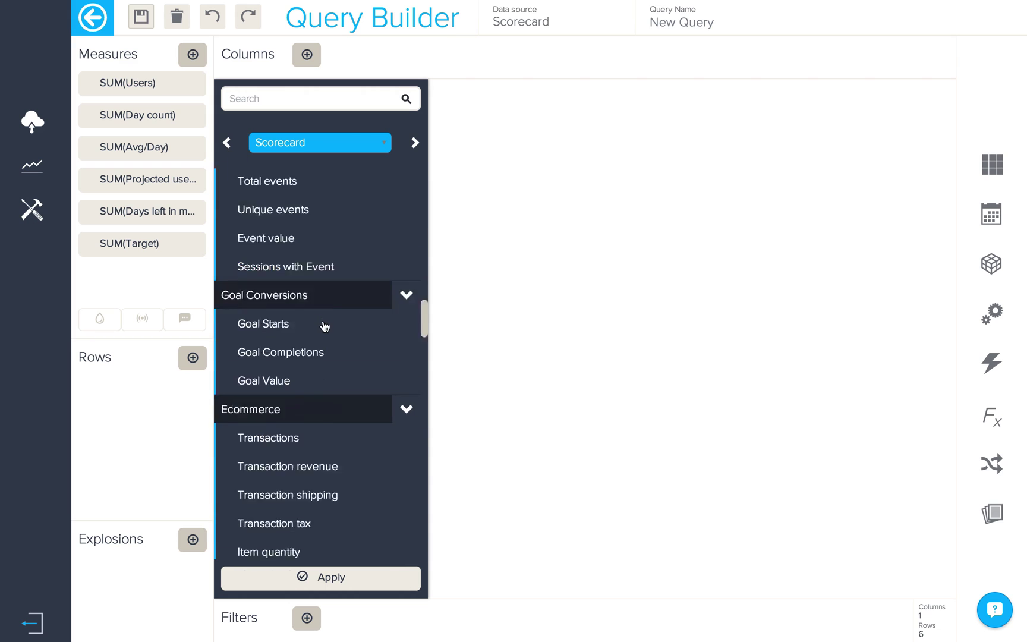
click(324, 546)
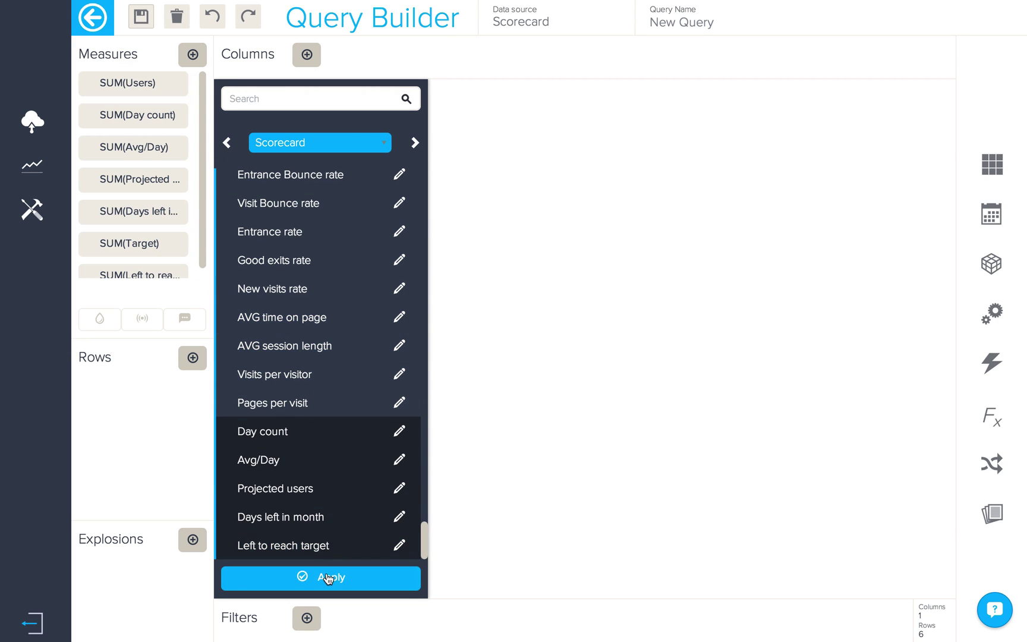
click(328, 577)
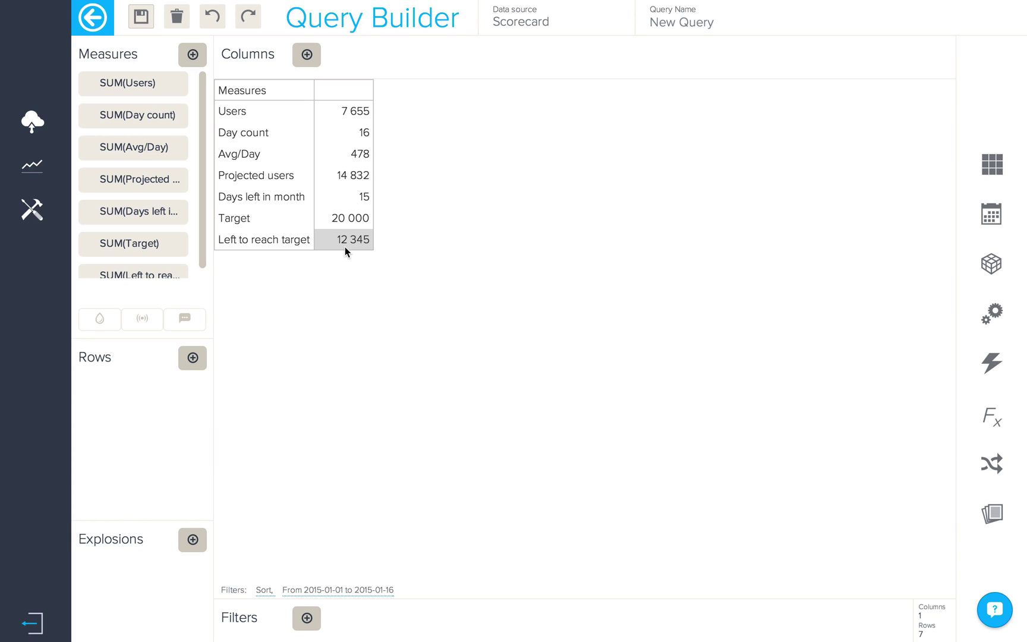
- Create 'Daily run rate to reach target' = SUM(Left to reach target)/SUM(Days left in month)
click(984, 404)
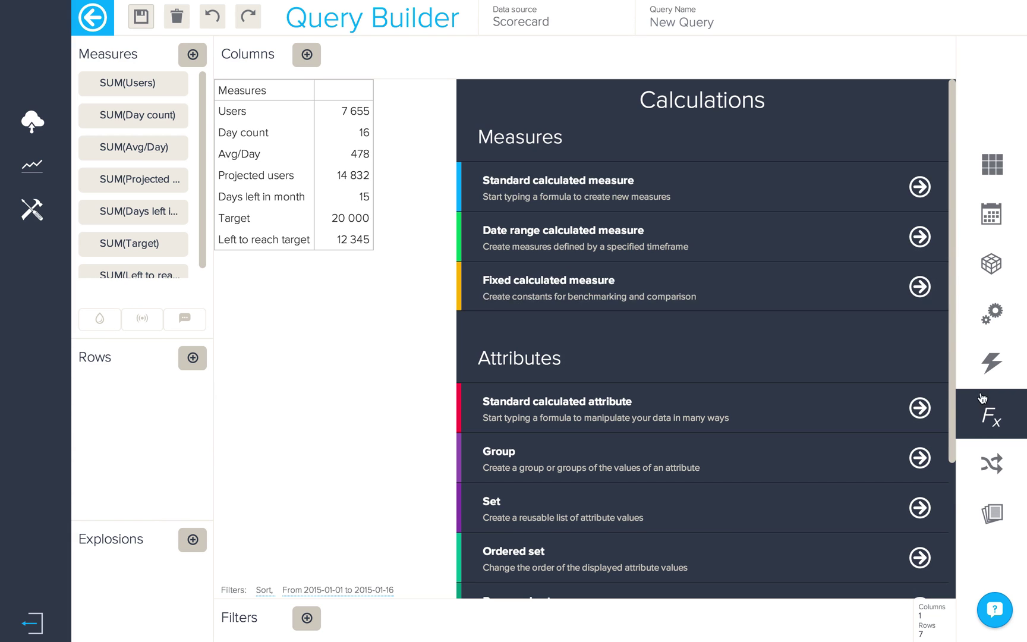
click(652, 183)
click(634, 208)
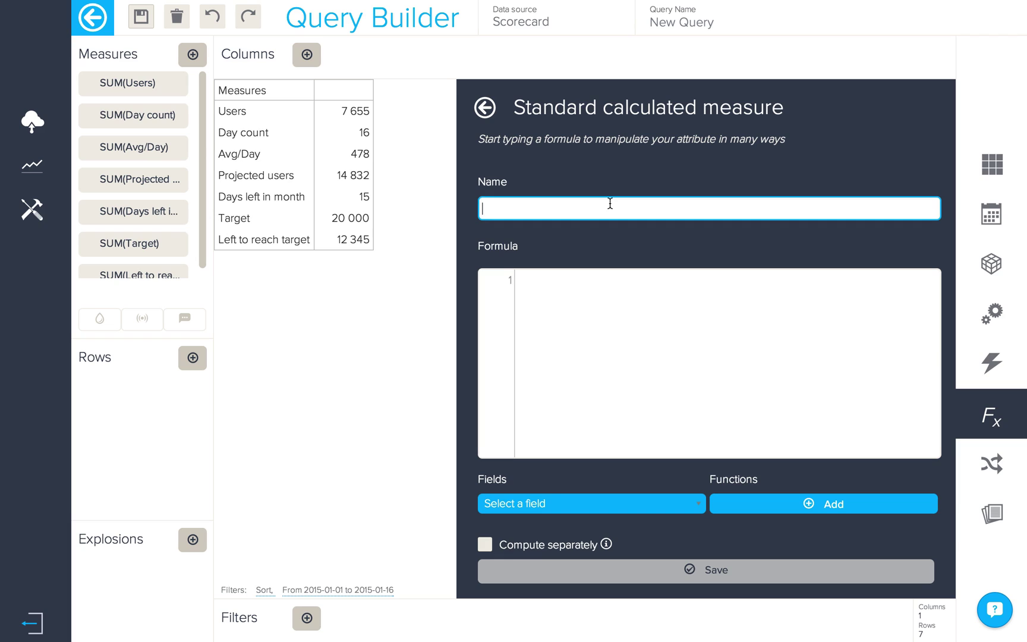
text(Daily run rate to reach target)
click(596, 291)
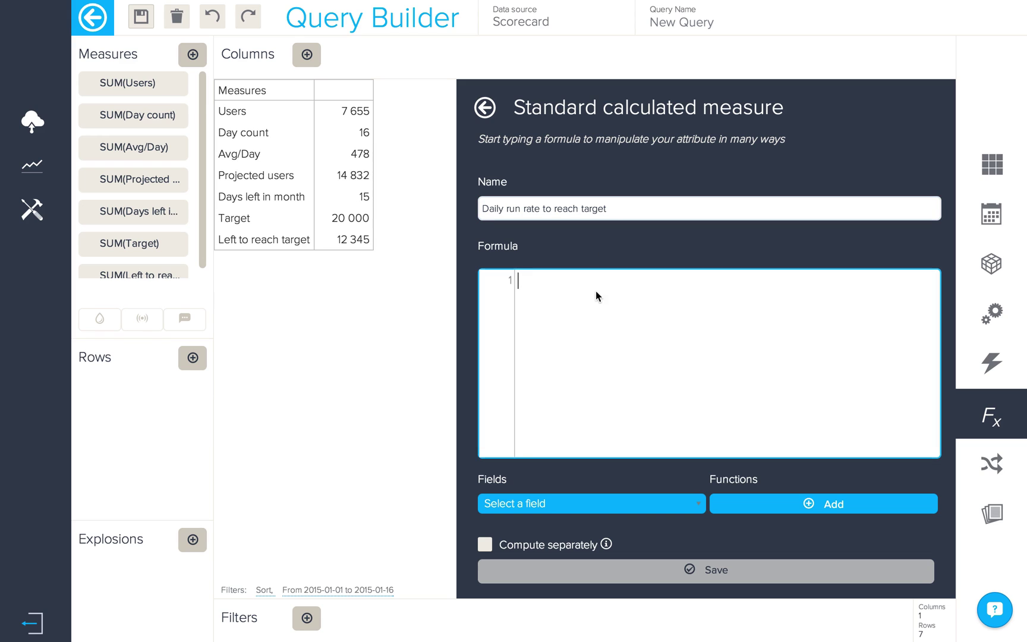
text(sum()
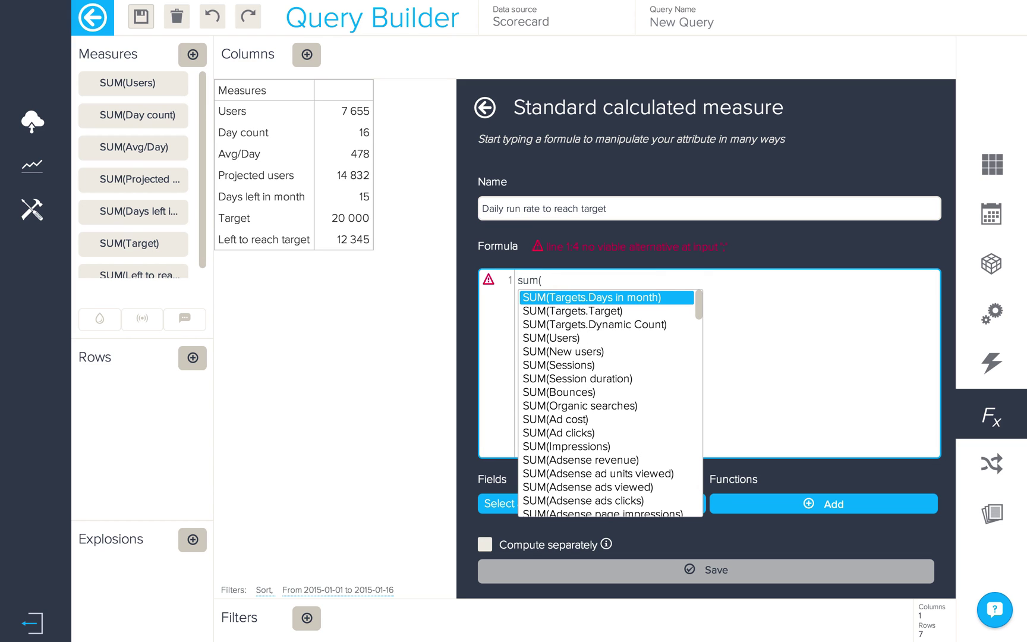
text(left)
key(Return)
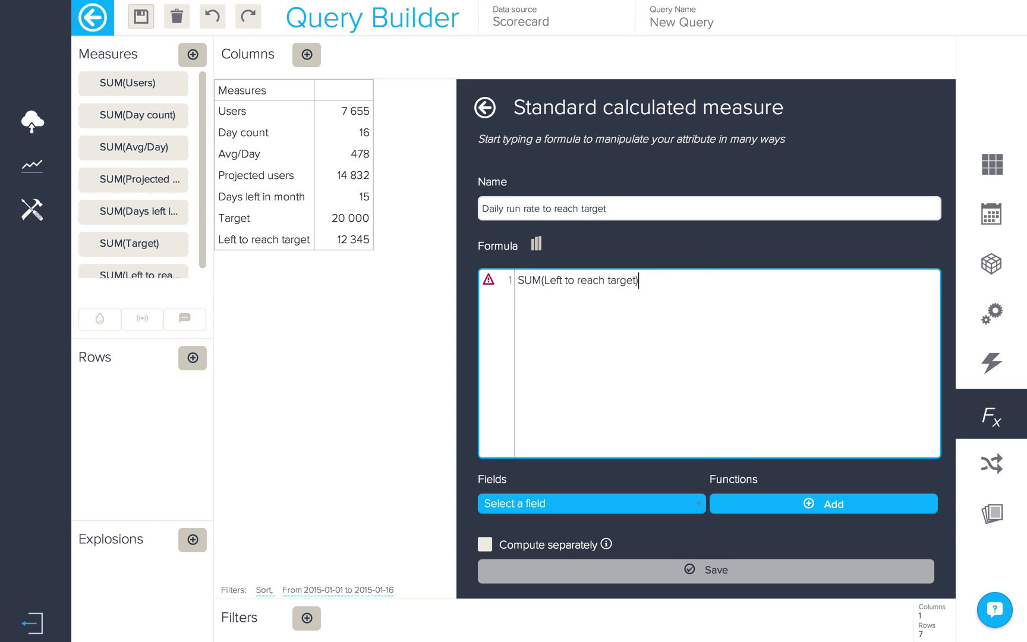
text(/sum(da)
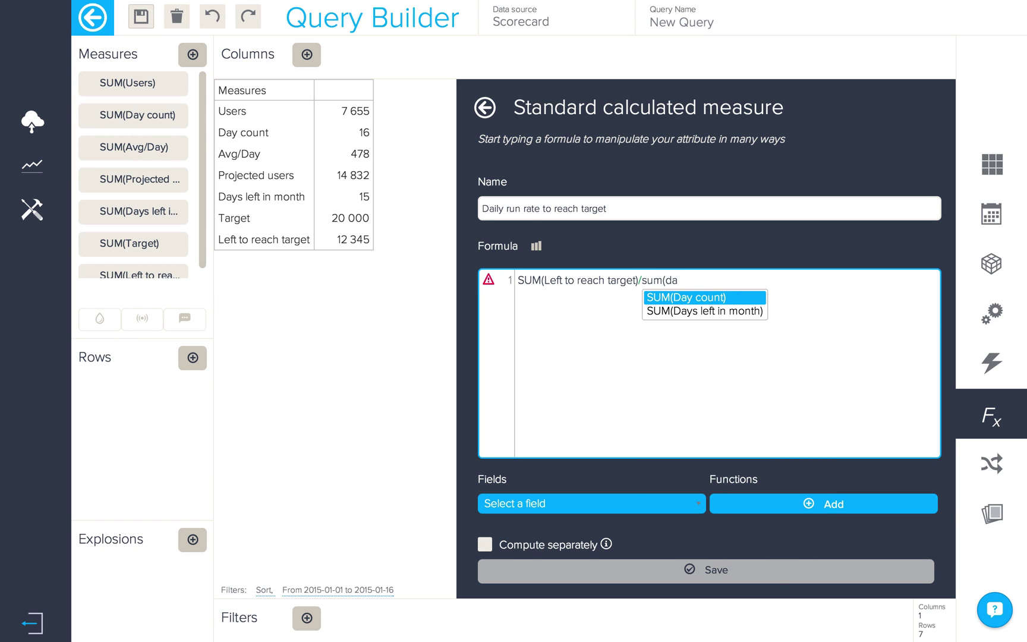
key(Down)
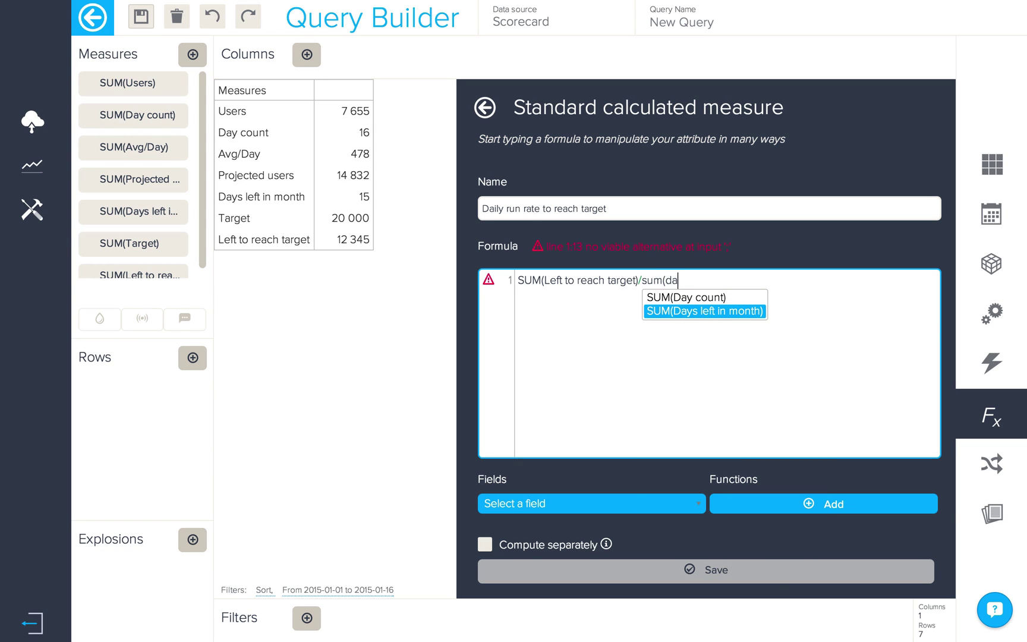
key(Return)
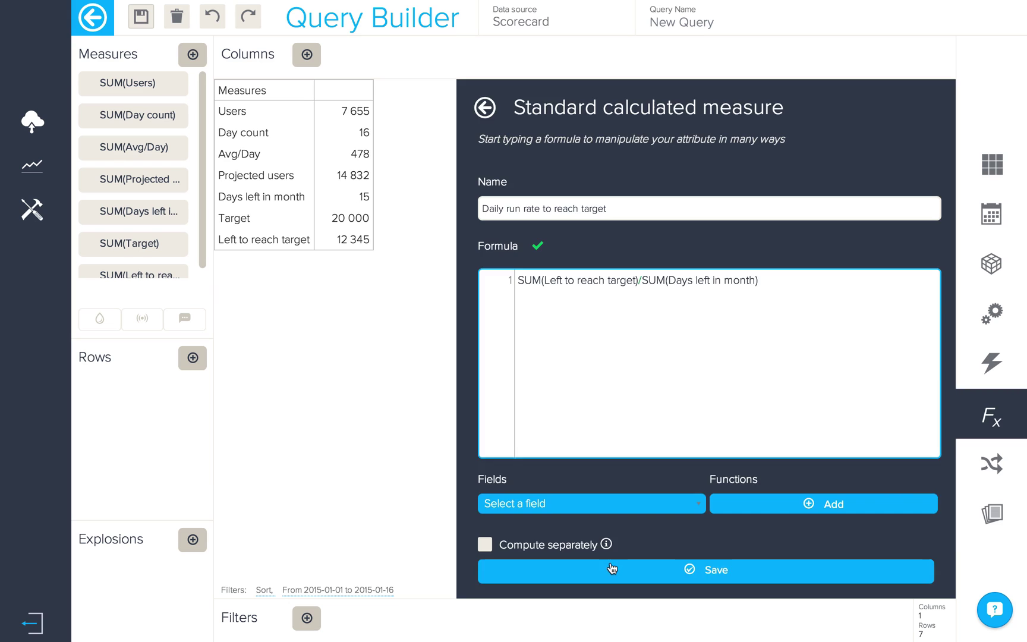
click(591, 569)
- Add Daily run rate to reach target to the table, showing 823
click(193, 55)
scroll(345, 336, down, 15)
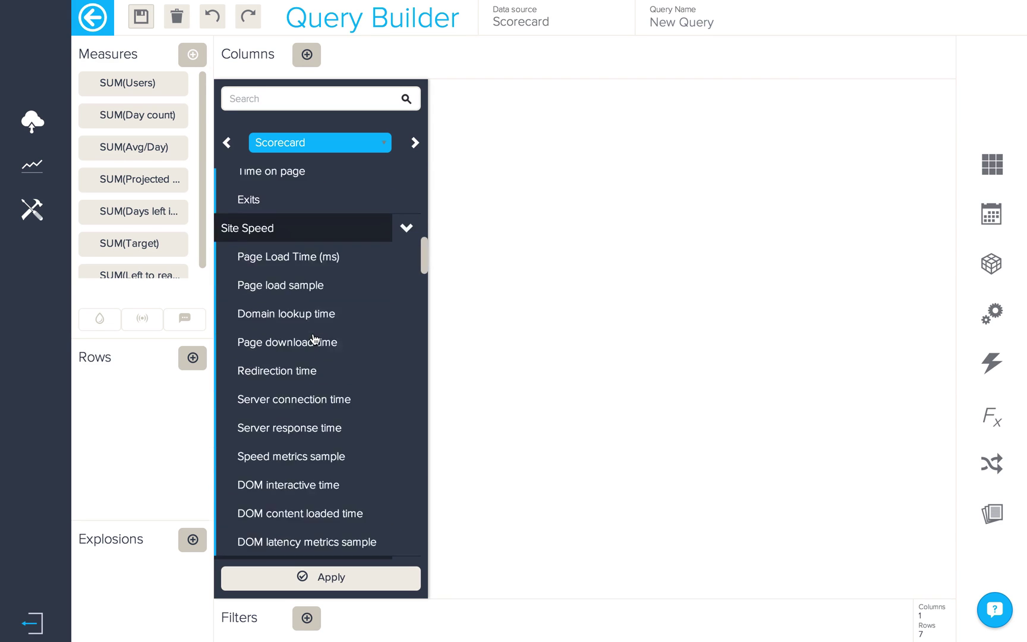
scroll(313, 334, down, 3)
click(297, 578)
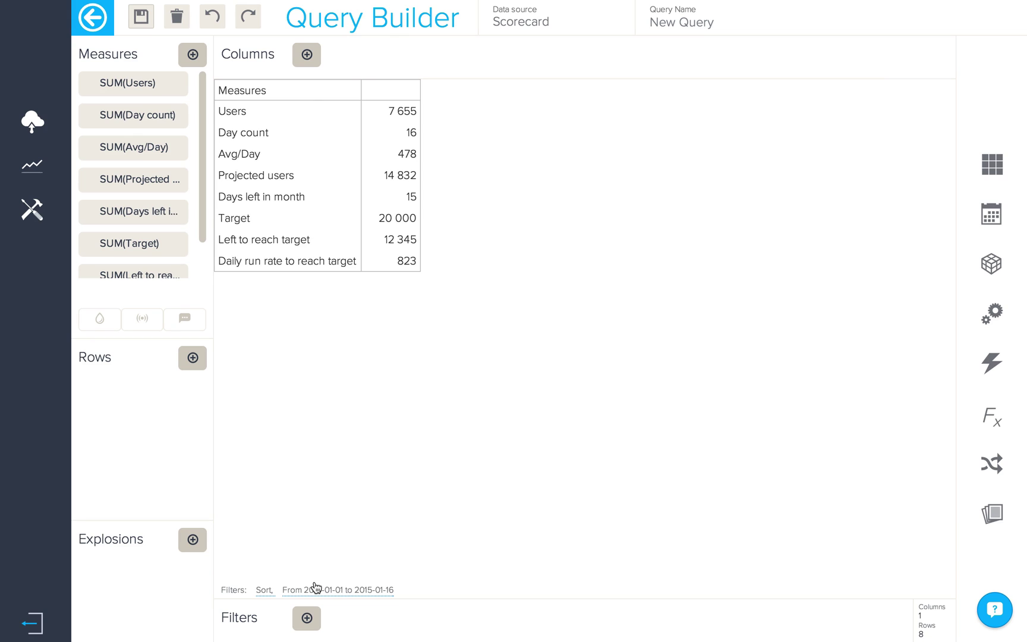
- Start a new standard calculated measure named 'On target'
click(1007, 425)
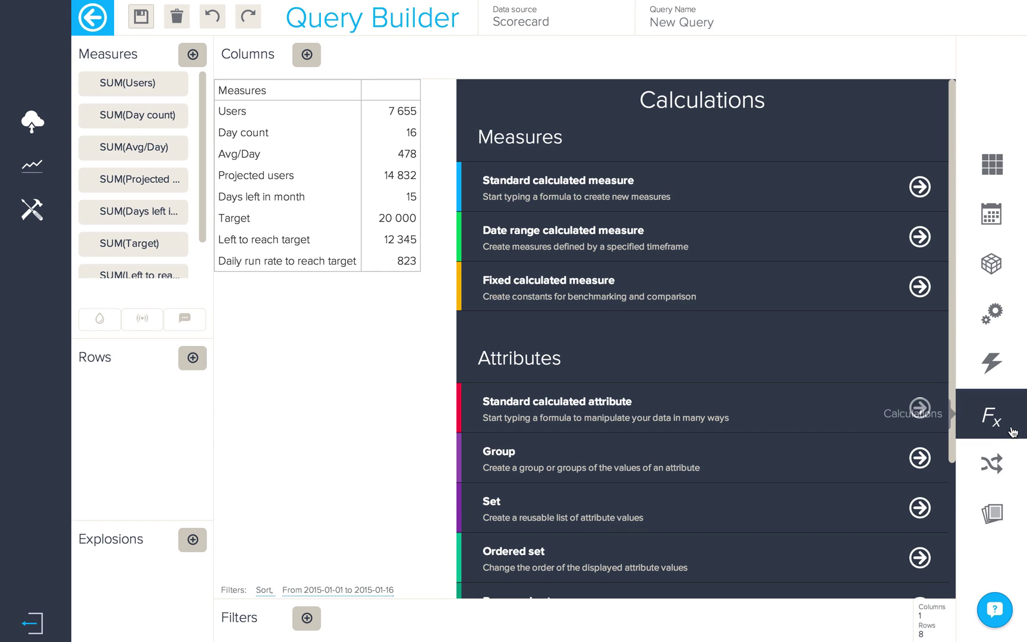
click(630, 181)
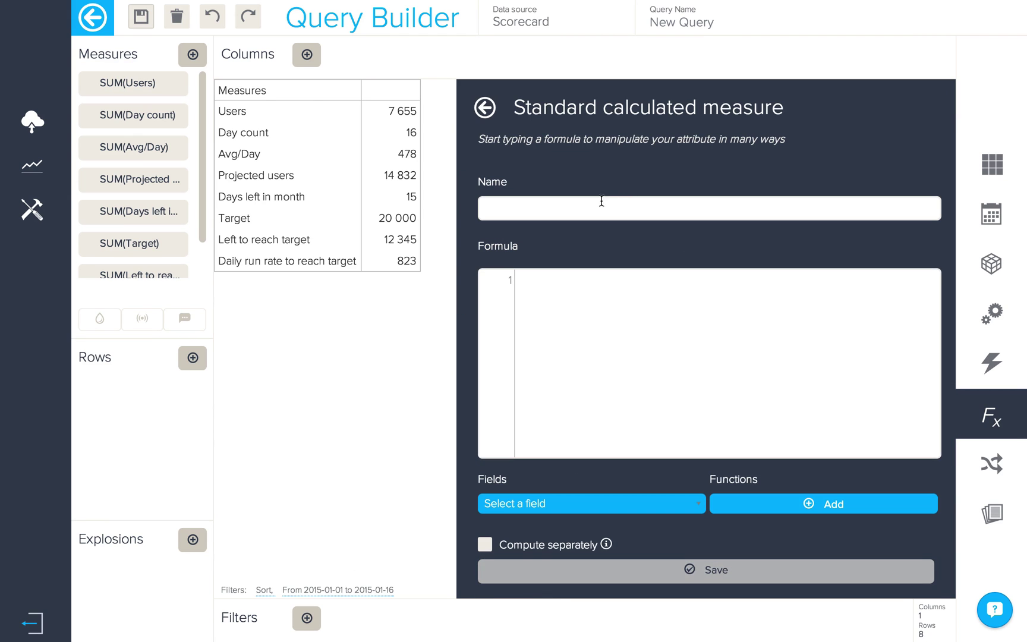
click(600, 202)
text(On tar)
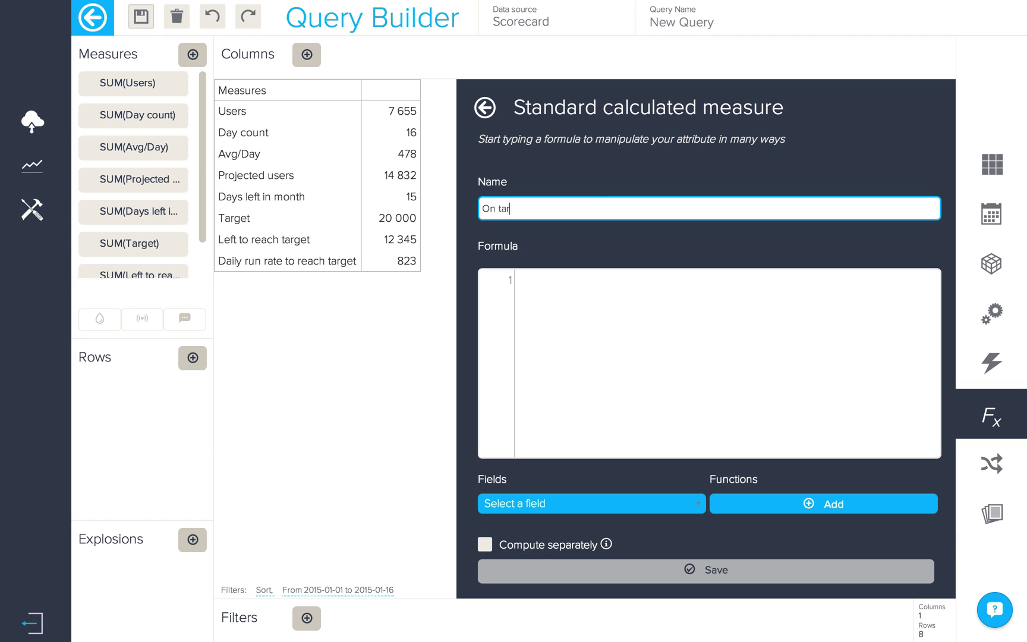
text(get?)
- Save the measure with formula (SUM(Projected users)-SUM(Targets.Target))/SUM(Targets.Target)*100
click(602, 307)
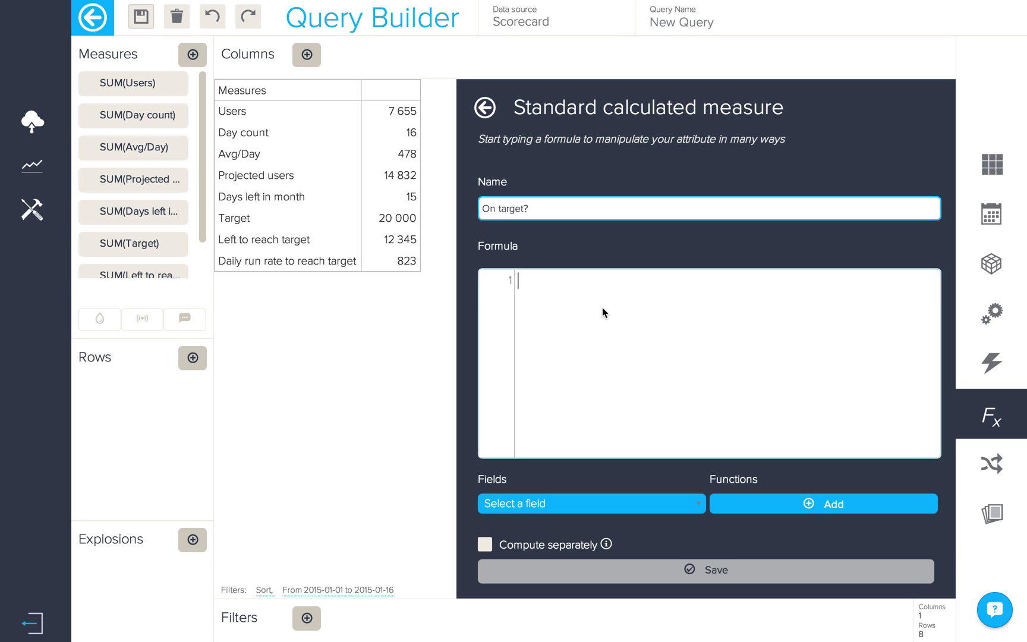
text((su)
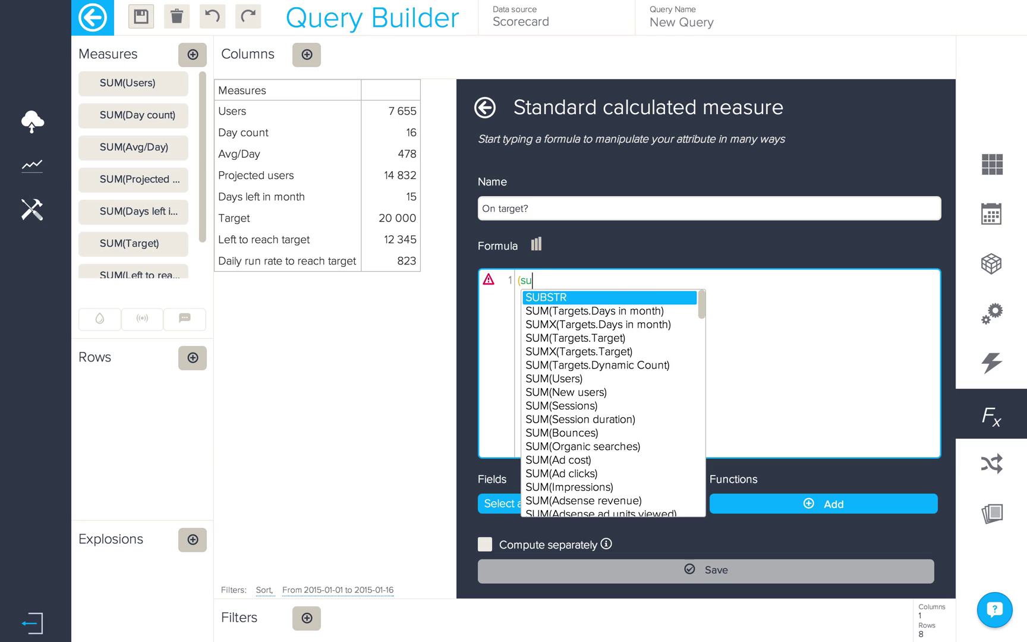
text(m(proj)
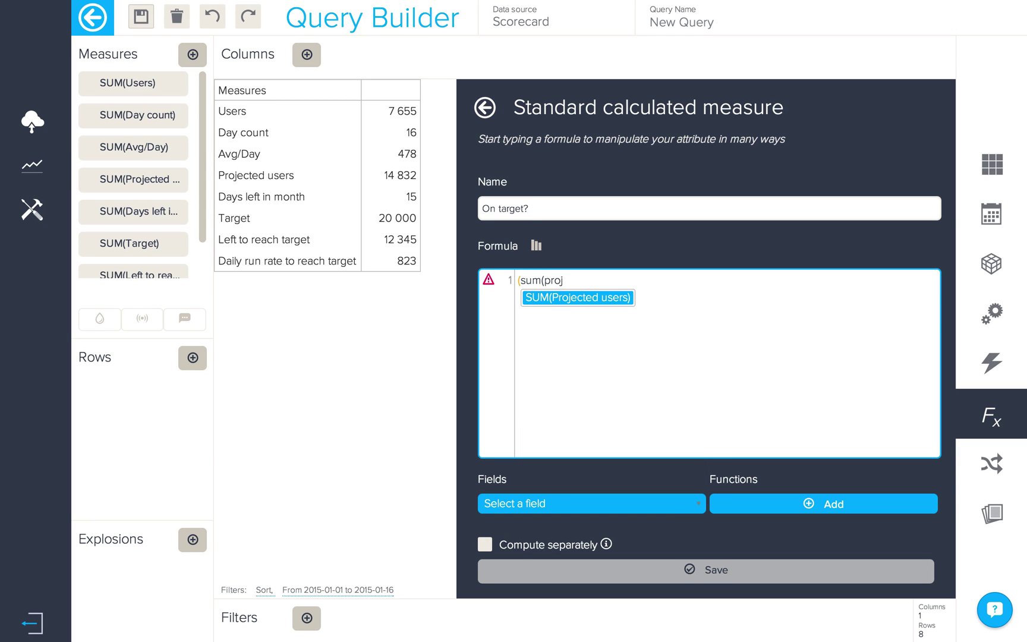
key(Return)
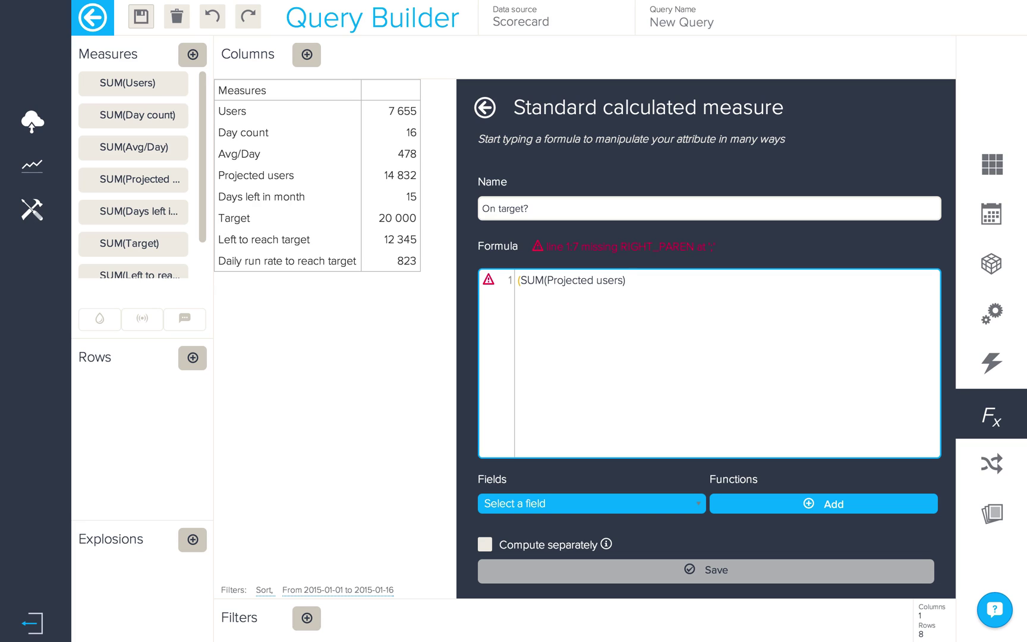
text(-sum()
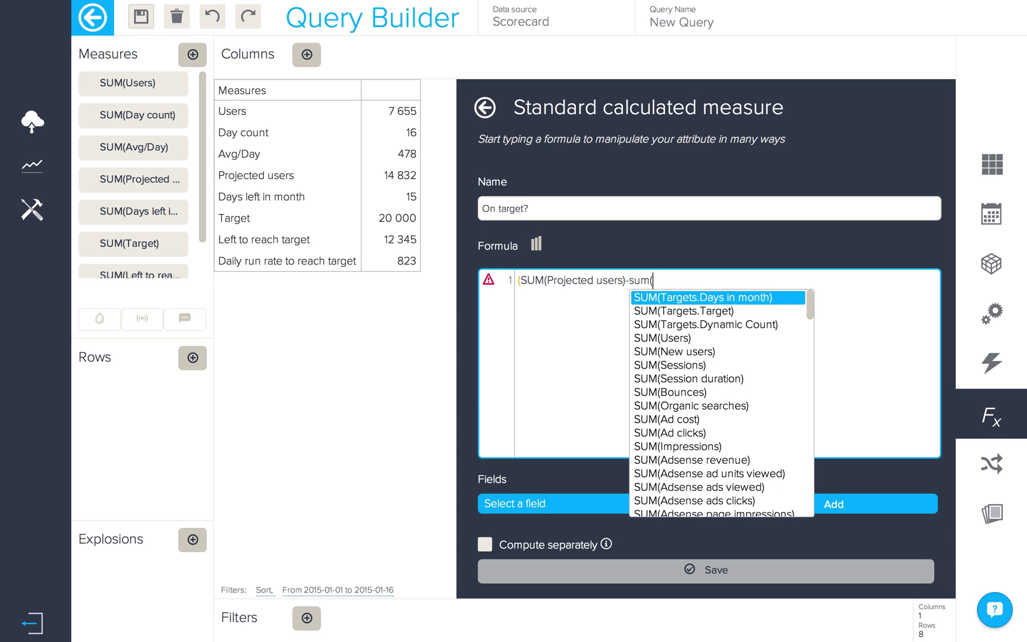
text(t)
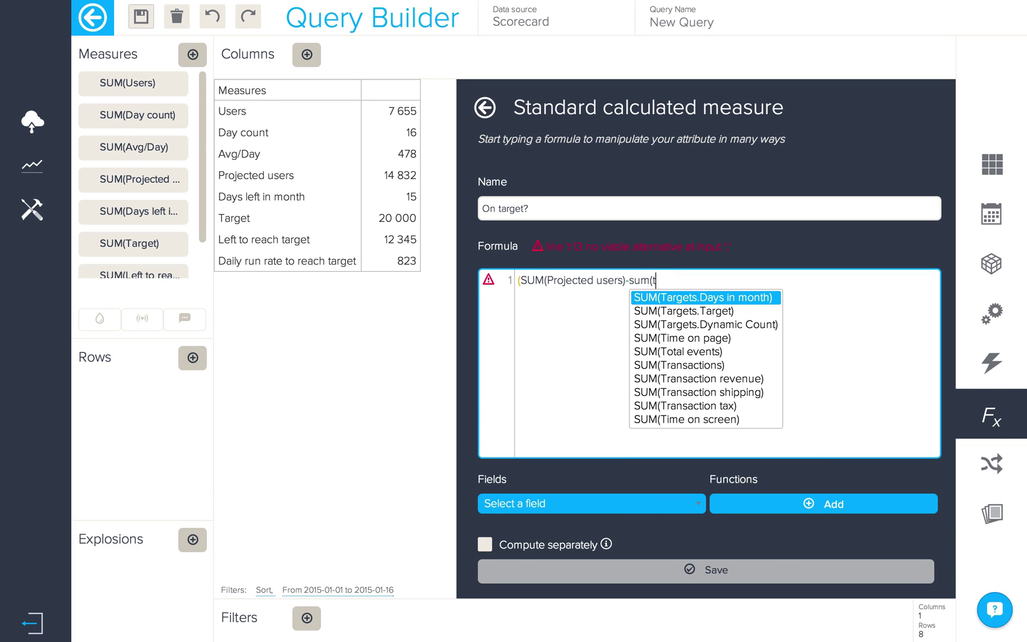
key(Down)
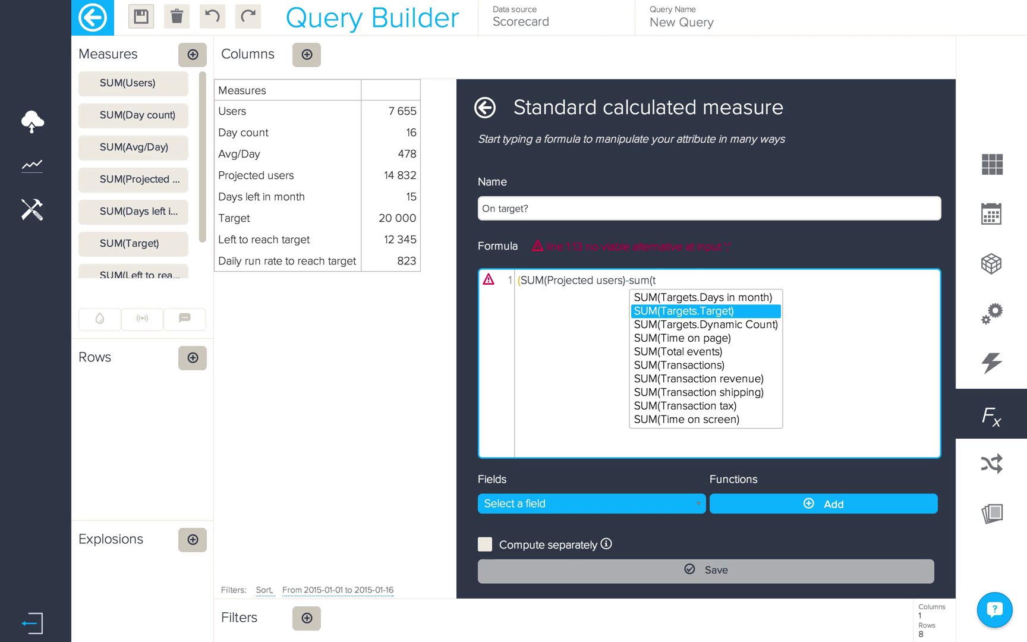
key(Return)
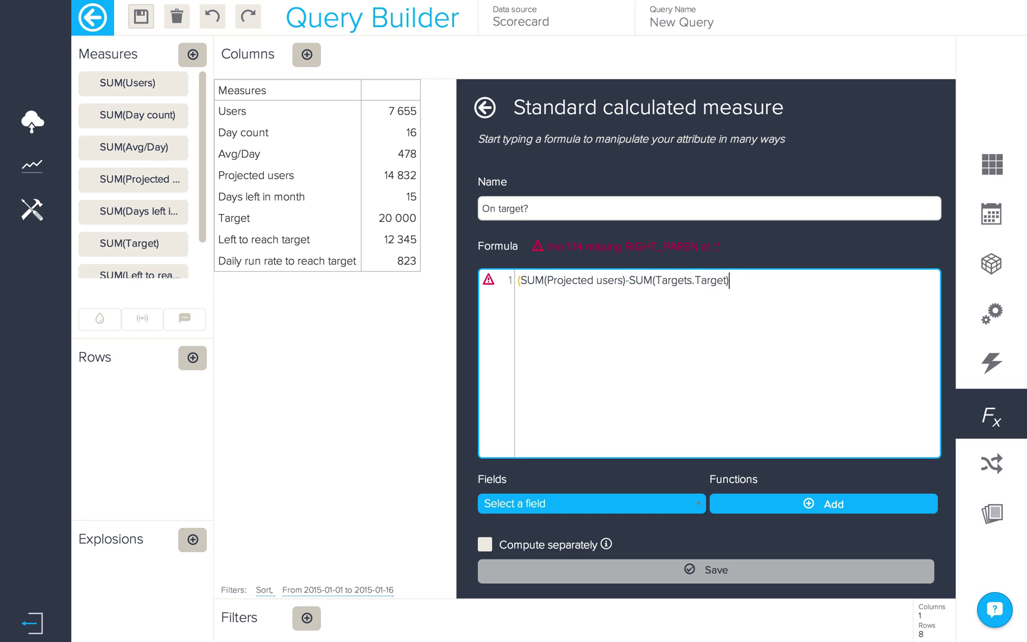
text())
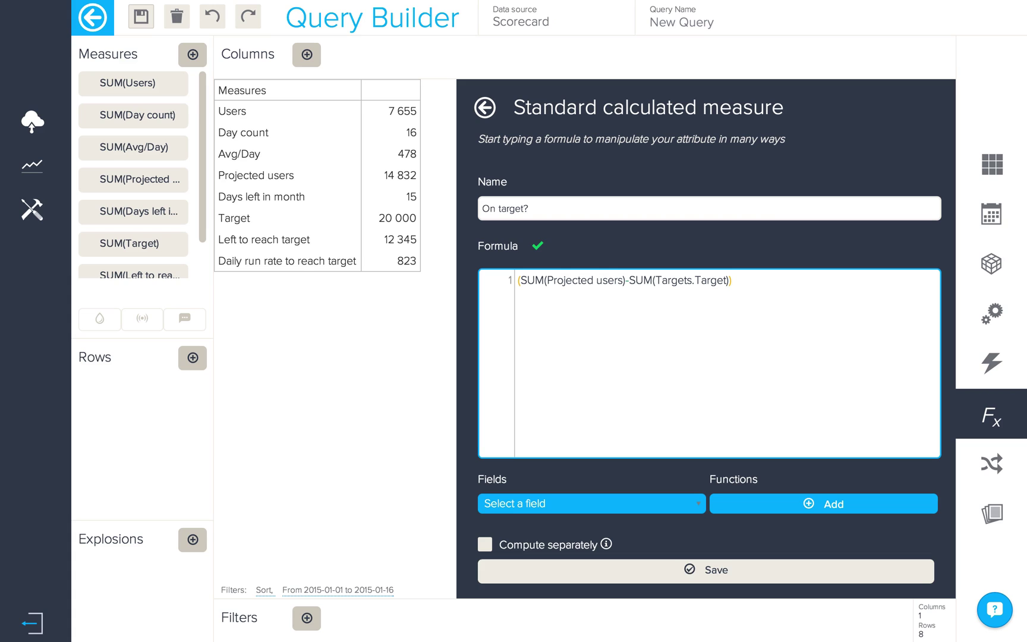
text(/sum()
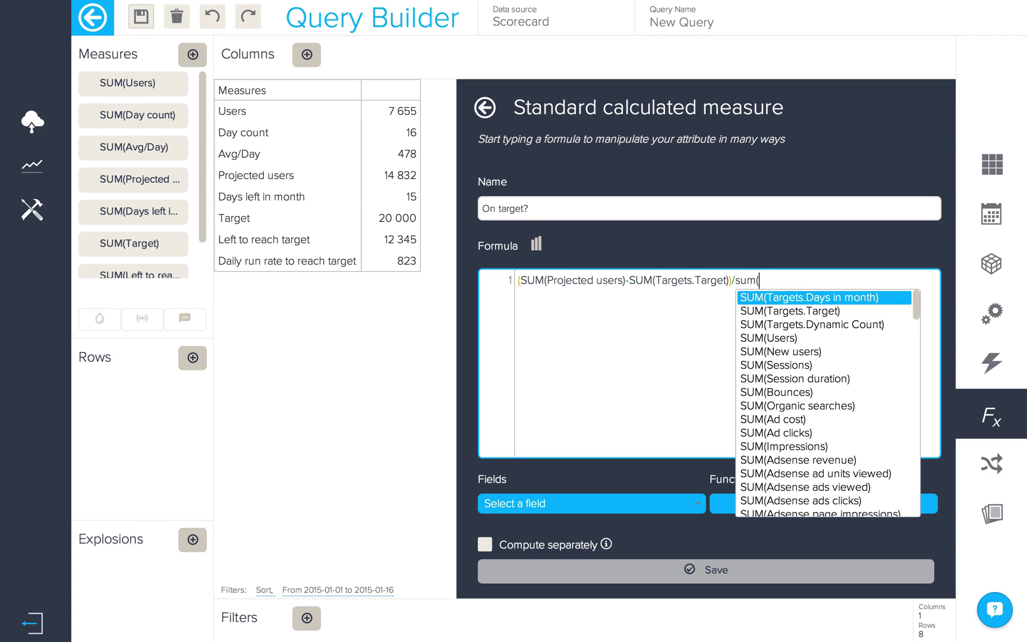
key(Down)
key(Return)
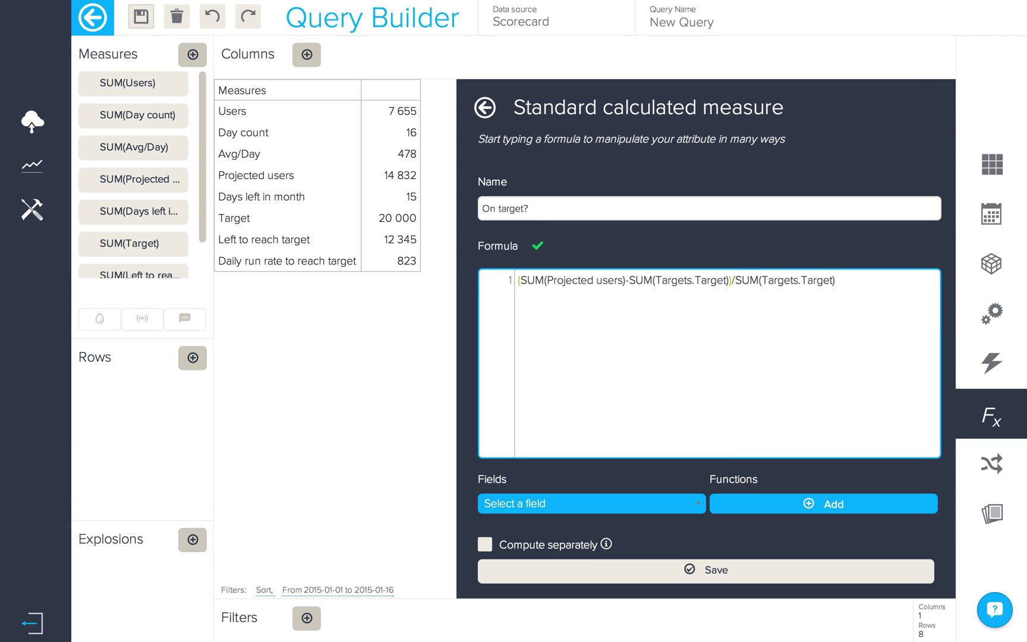
text(*100)
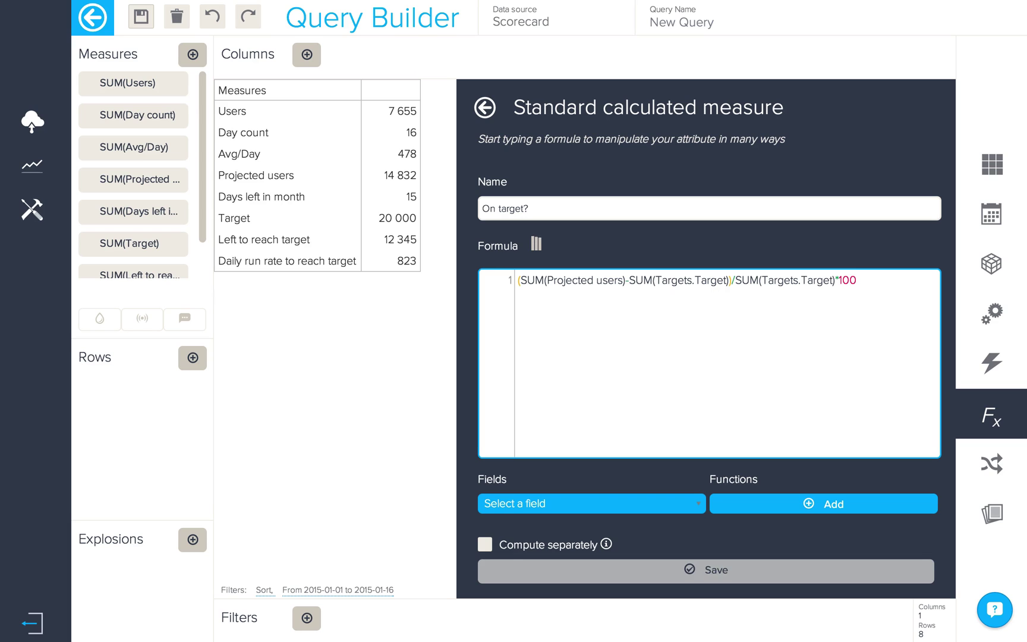
click(610, 572)
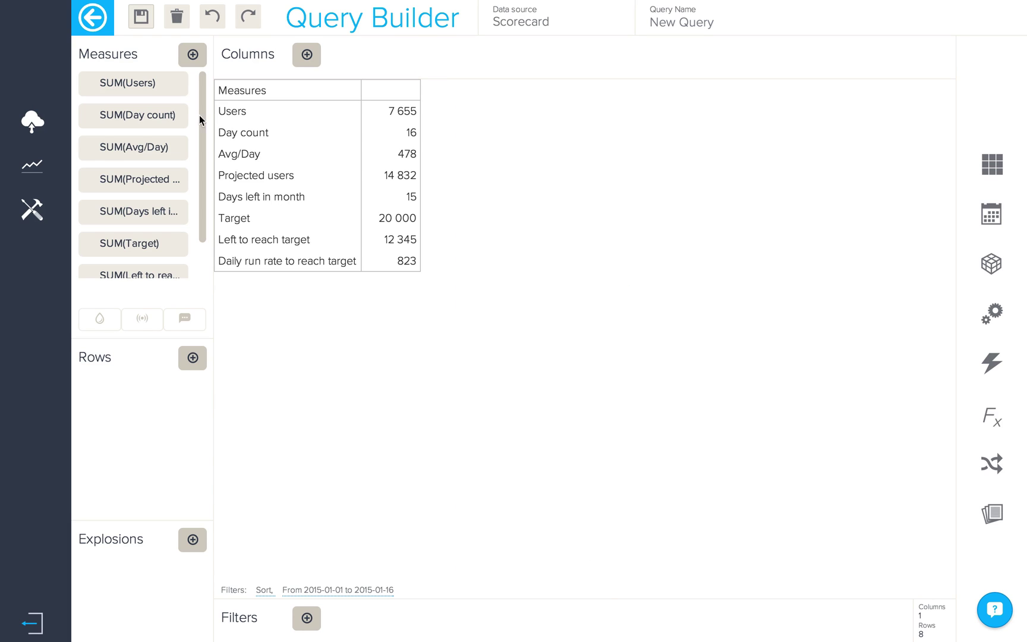
- Add the On target? measure to the scorecard table from the measures list
click(193, 54)
scroll(326, 308, down, 5)
scroll(326, 308, down, 15)
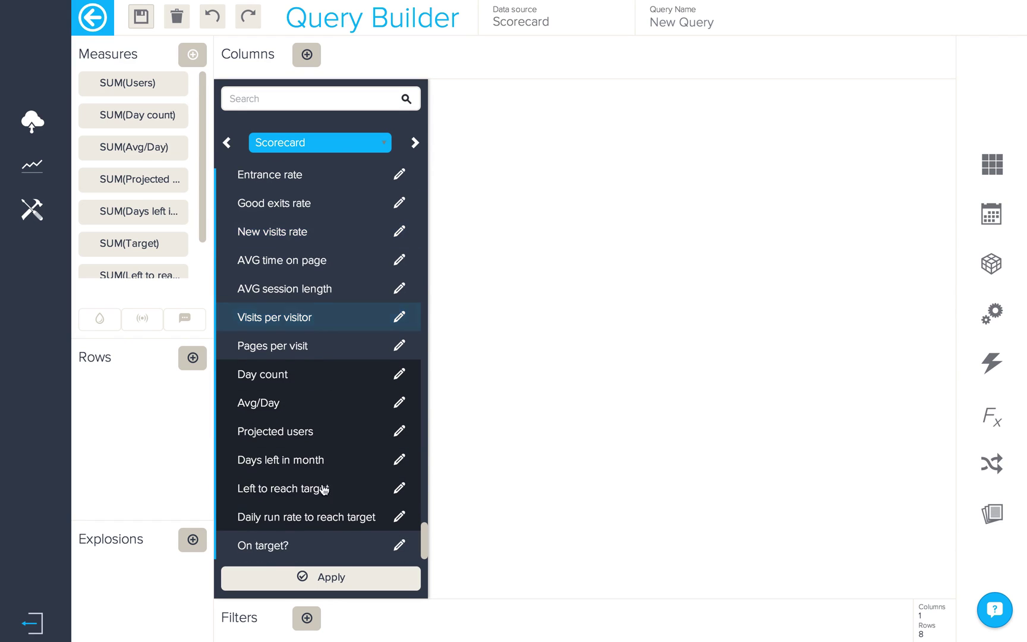
click(325, 575)
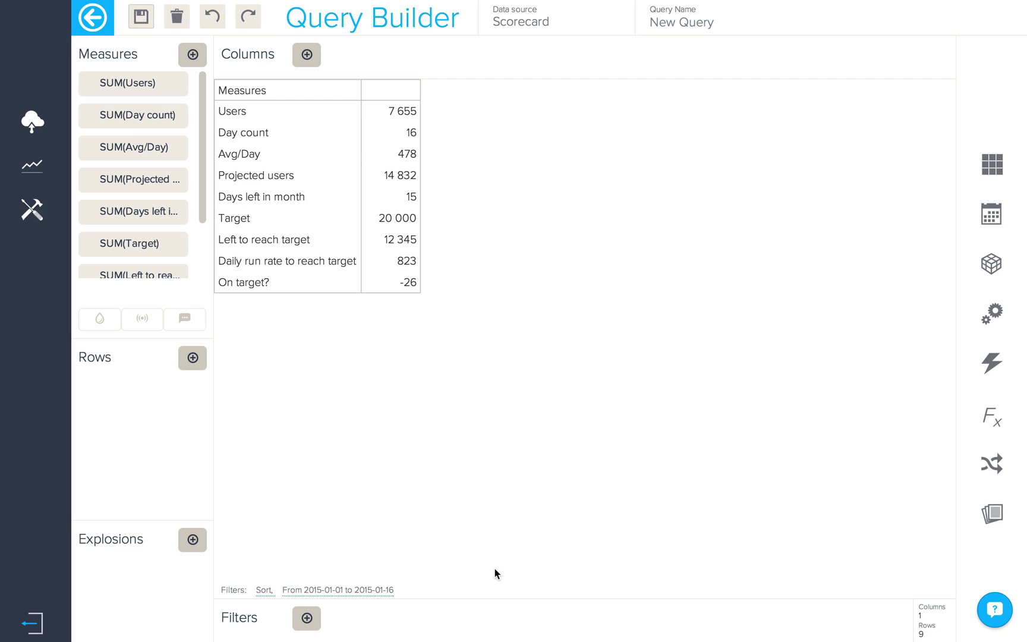
- Give SUM(On target?) a custom format with 1 decimal place and % suffix, then open save options
click(991, 316)
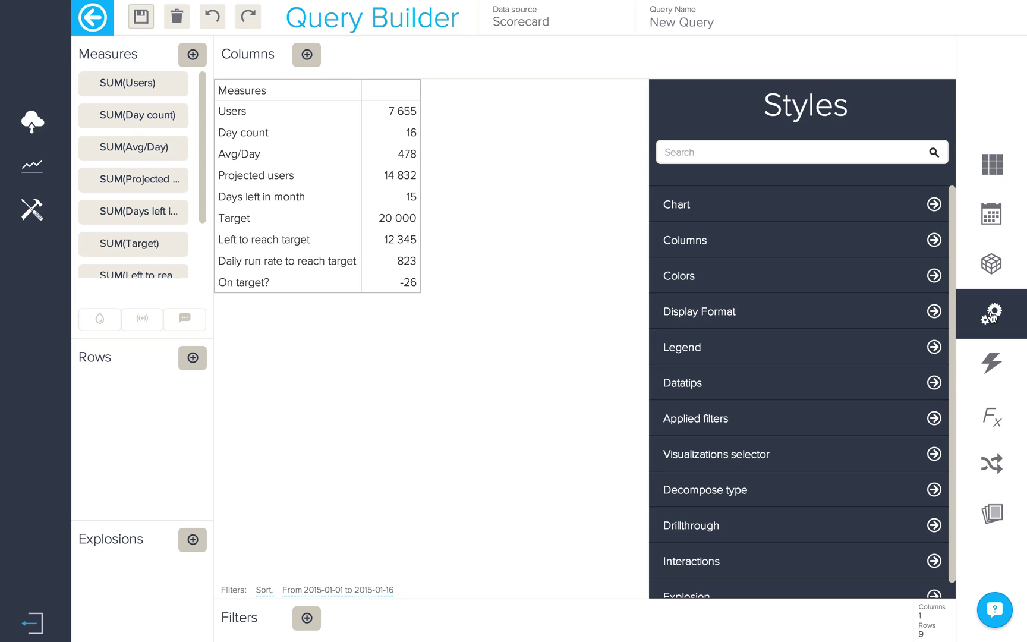
click(896, 313)
scroll(811, 326, down, 3)
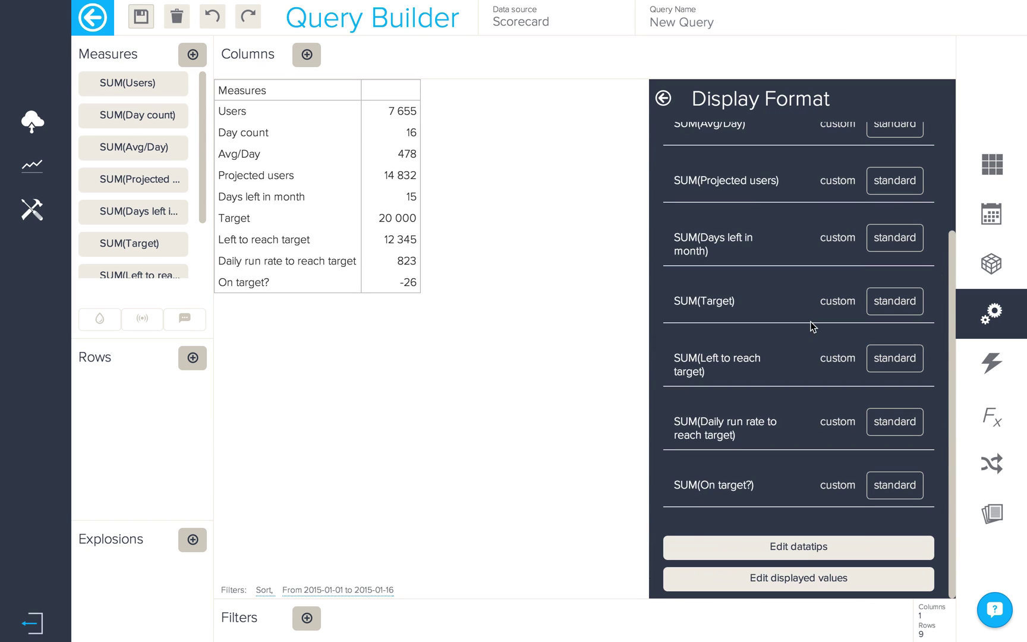
click(830, 483)
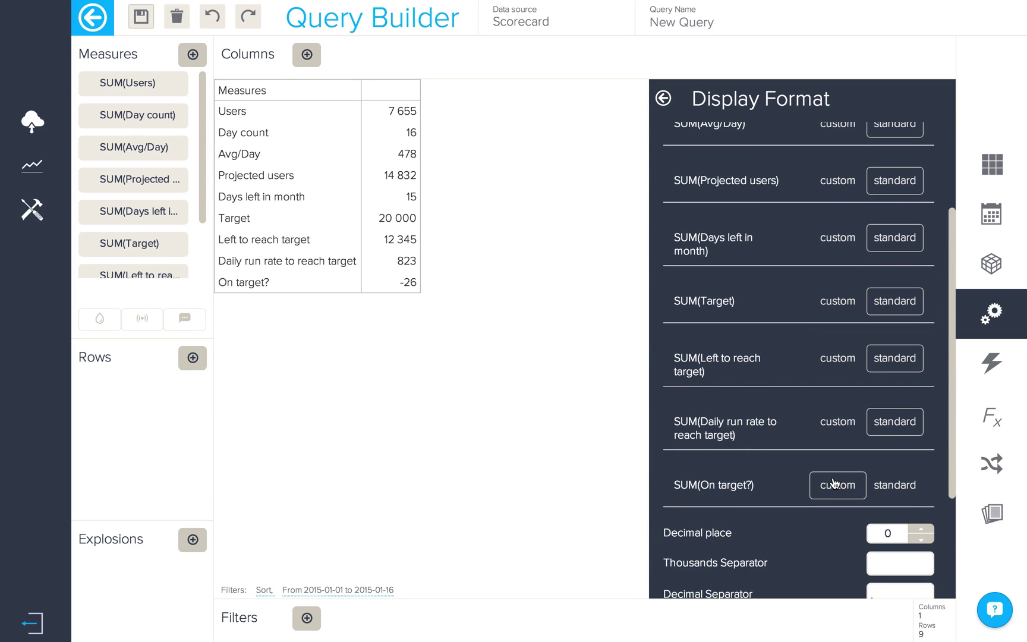
scroll(835, 479, down, 3)
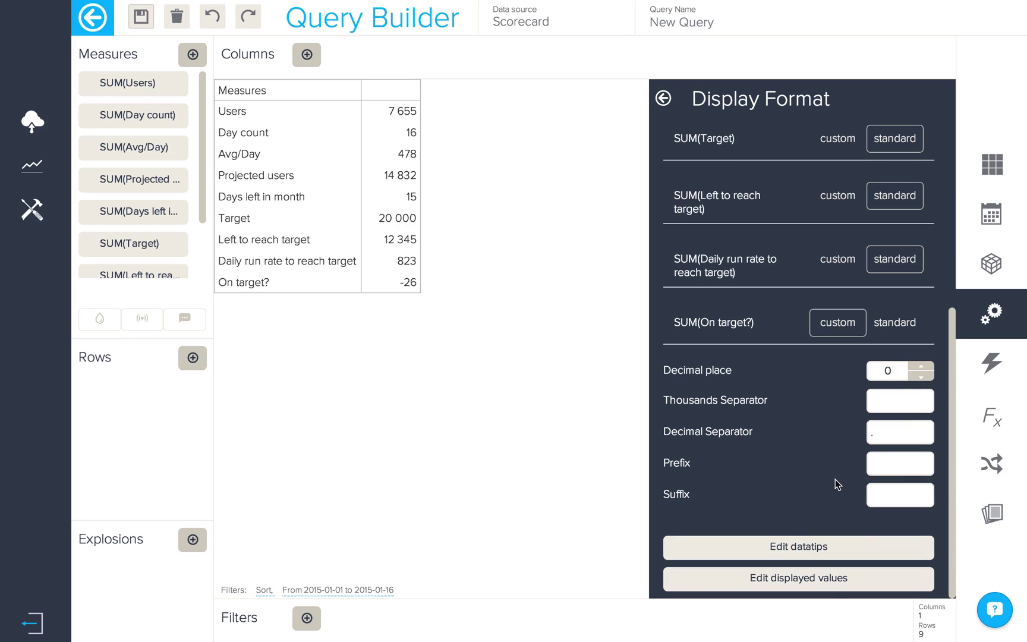
click(921, 366)
click(909, 492)
click(536, 520)
click(529, 512)
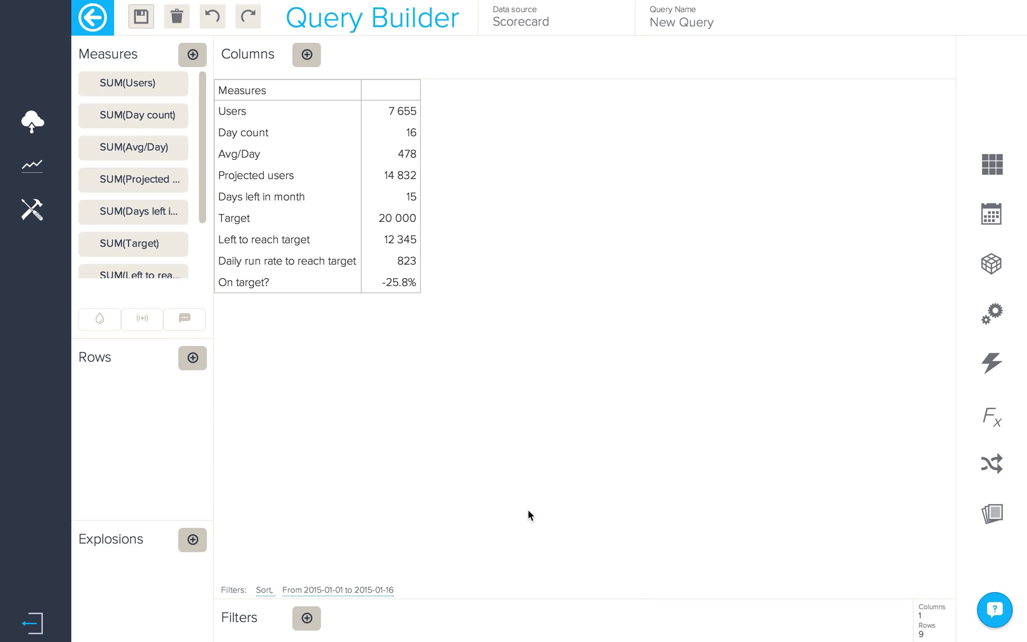
click(141, 25)
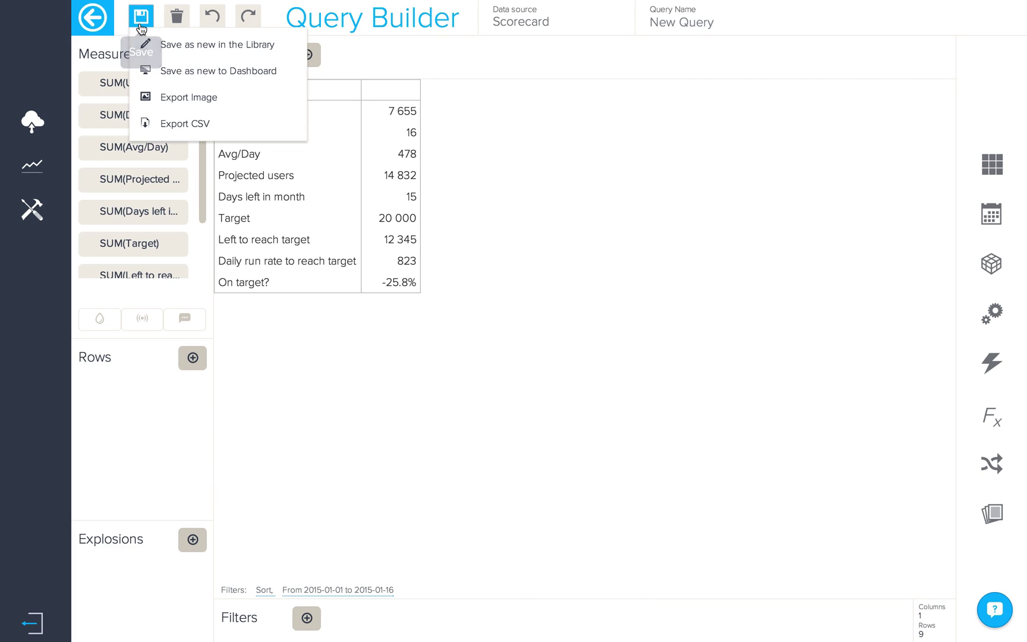